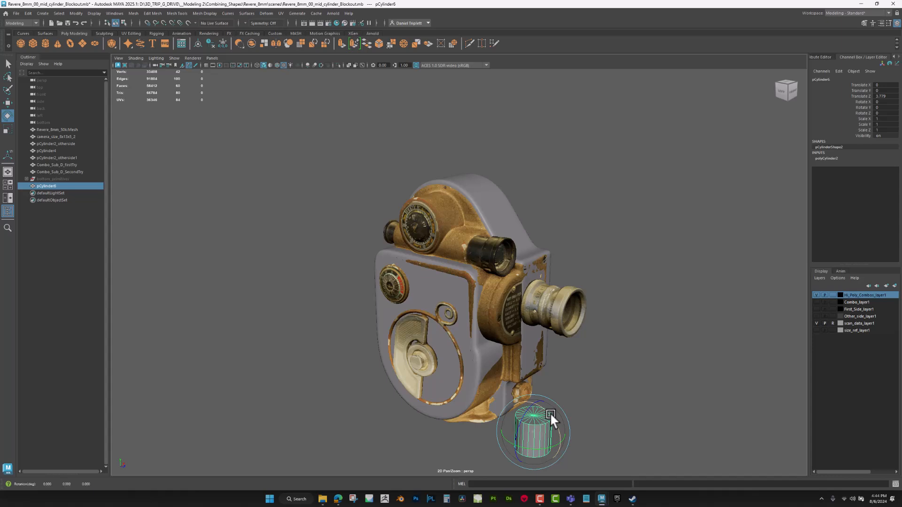
Duplicate the new cylinder, turned 90° about X, and place the copy up beside the camera's front
alt+middle_drag(537, 380, 535, 392)
key(w)
shift+drag(484, 391, 484, 245)
key(space)
drag(547, 255, 553, 271)
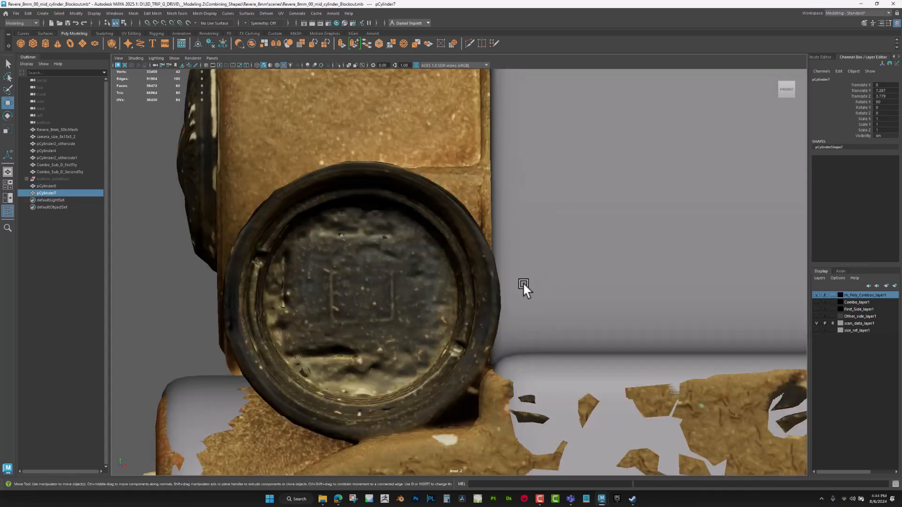
Scale the duplicated cylinder to 2.071 in X and Z and align it with the camera's round front housing in the front view
scroll(523, 283, down, 3)
key(4)
scroll(493, 314, up, 5)
drag(527, 308, 514, 355)
key(r)
key(w)
mouse_move(501, 291)
mouse_down()
mouse_move(497, 299)
mouse_move(530, 292)
mouse_move(495, 286)
mouse_up()
Move the cylinder back along Z into the camera body, to a Translate Z of 2.739
key(space)
scroll(496, 287, down, 7)
scroll(532, 328, up, 3)
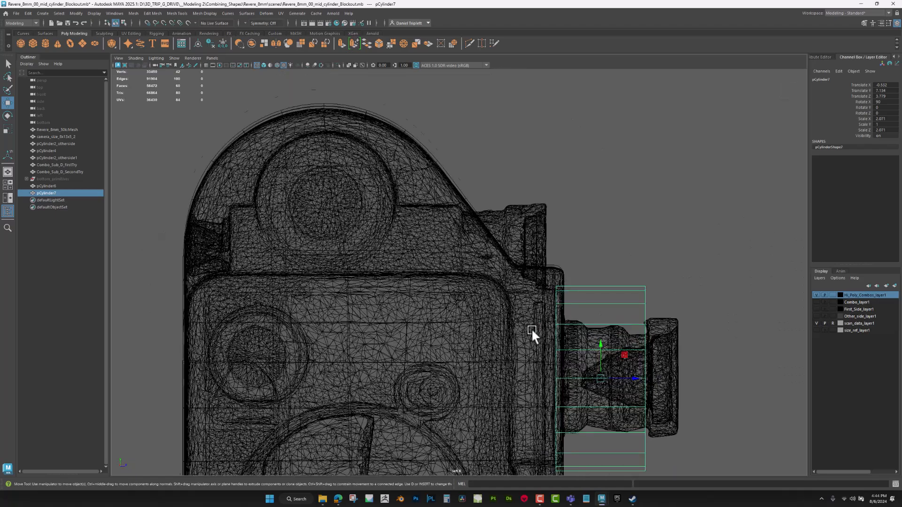
alt+middle_drag(532, 329, 527, 279)
drag(628, 328, 581, 326)
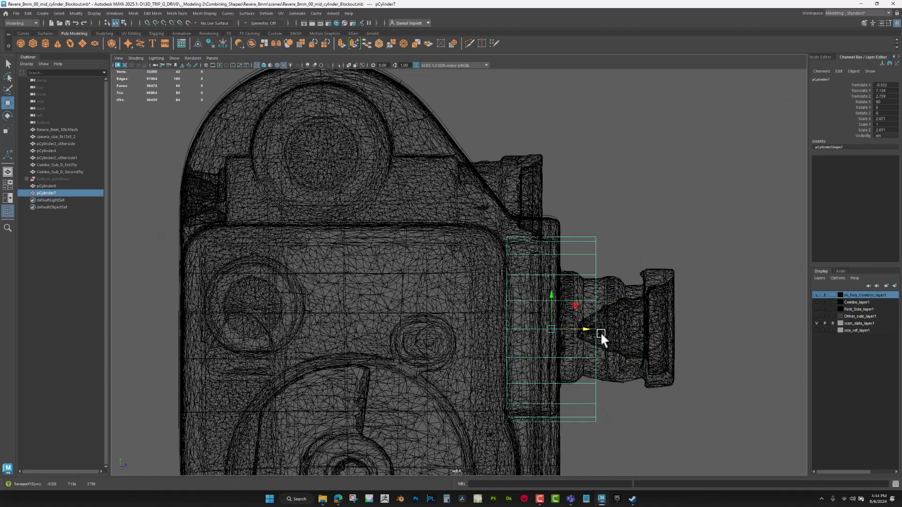
Shorten the cylinder by moving its front cap vertices back toward the camera's front plate, and restore the textured perspective view
right_drag(596, 407, 566, 301)
mouse_move(567, 222)
mouse_down()
mouse_move(623, 432)
mouse_move(577, 218)
mouse_up()
click(623, 433)
mouse_move(632, 327)
mouse_down()
mouse_move(585, 329)
mouse_move(594, 331)
mouse_move(595, 292)
mouse_move(644, 300)
mouse_move(627, 308)
mouse_move(645, 314)
mouse_move(662, 298)
mouse_move(644, 312)
mouse_move(660, 319)
mouse_up()
key(5)
key(6)
key(space)
scroll(589, 300, up, 4)
scroll(590, 301, up, 3)
alt+right_drag(660, 315, 512, 307)
alt+drag(512, 306, 591, 296)
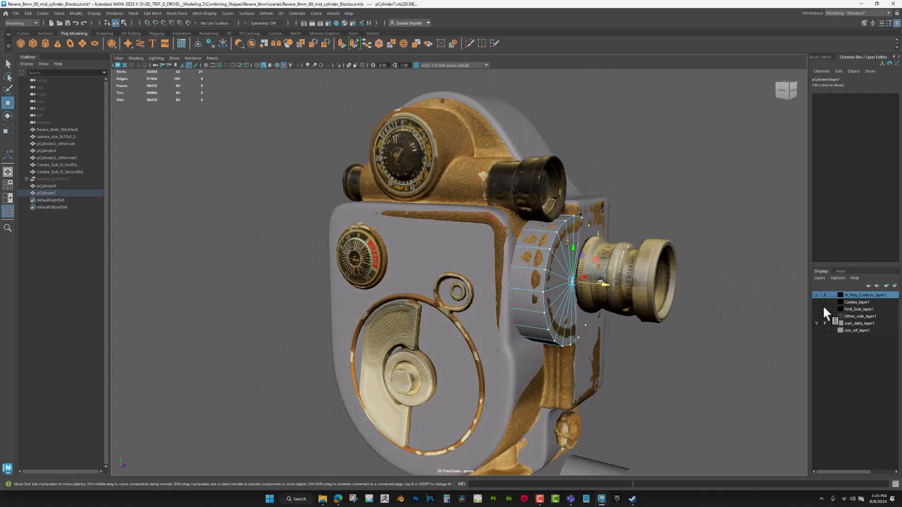
Show Combo_layer1 and hide the high-poly combo layer
click(816, 303)
click(816, 295)
alt+drag(636, 281, 613, 270)
Snap the cylinder's front cap vertices flush with the face of the camera's front plate
key(space)
alt+middle_drag(608, 279, 600, 269)
key(v)
drag(585, 318, 552, 209)
right_drag(540, 362, 577, 269)
scroll(596, 291, down, 3)
key(space)
drag(598, 292, 595, 273)
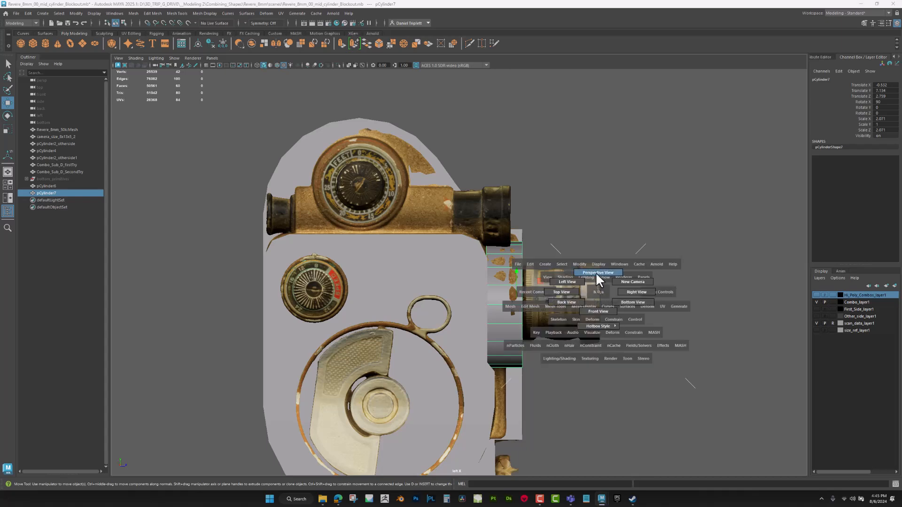
right_click(482, 231)
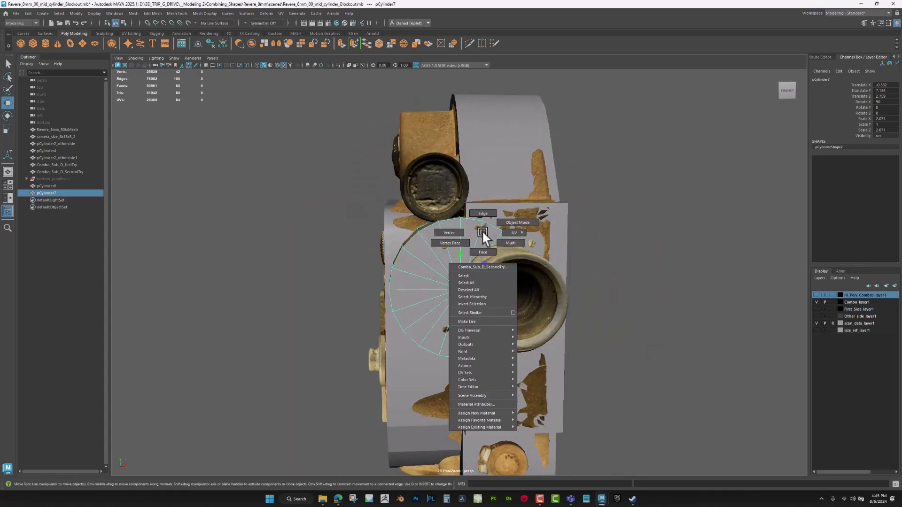
right_drag(483, 231, 486, 252)
alt+drag(486, 252, 486, 249)
key(ctrl+z)
right_drag(443, 231, 444, 252)
key(space)
drag(467, 211, 471, 238)
drag(590, 441, 688, 445)
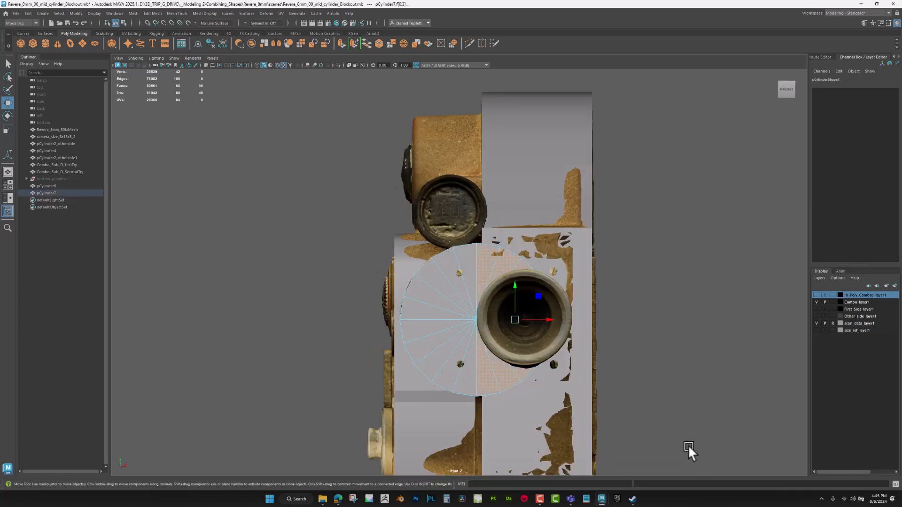
key(Delete)
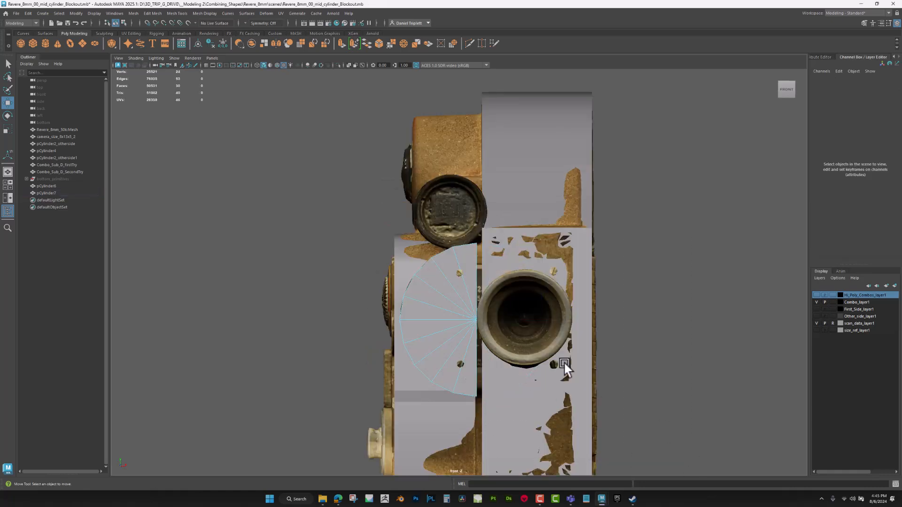
scroll(565, 363, up, 3)
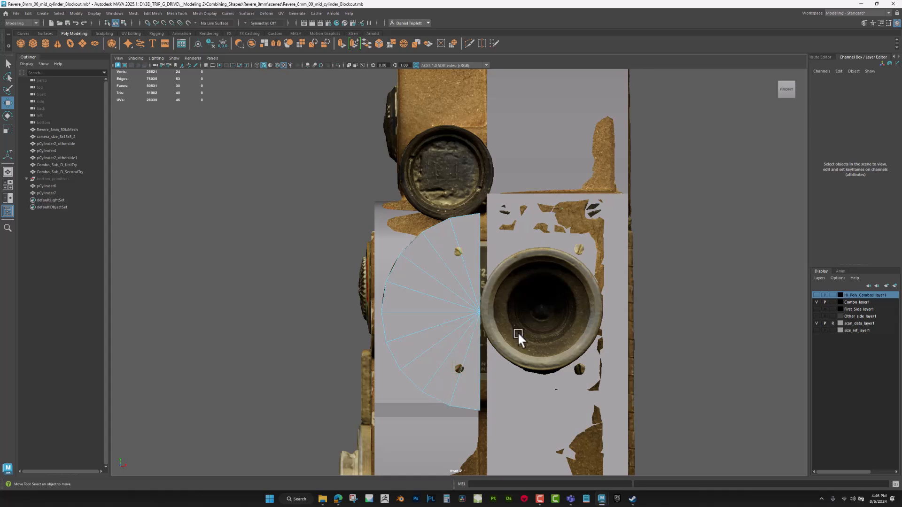
key(ctrl+z)
Isolate the cylinder and delete all radial cap edges except the vertical and horizontal ones
right_drag(475, 306, 500, 273)
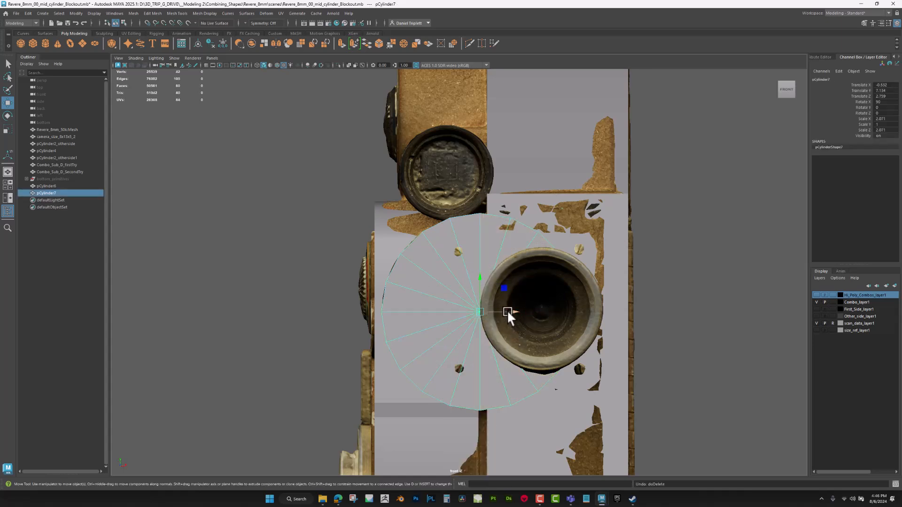
key(ctrl+1)
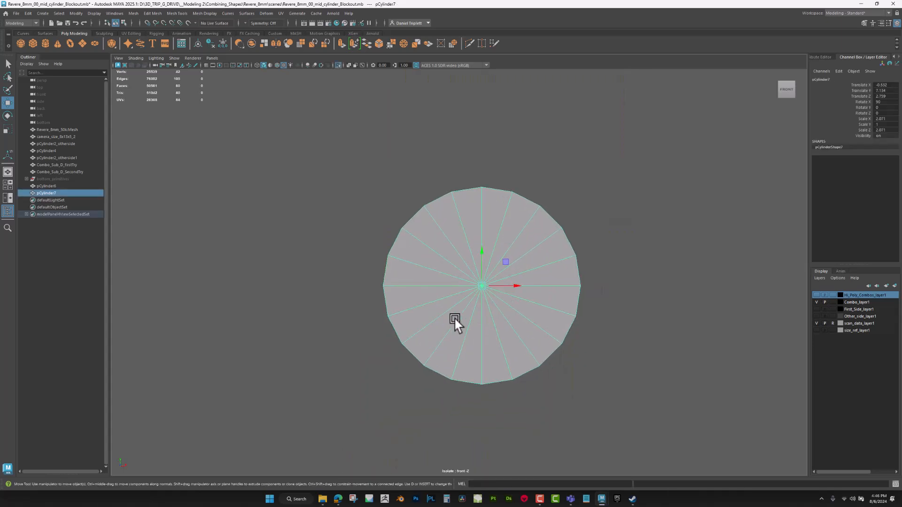
right_drag(455, 314, 455, 258)
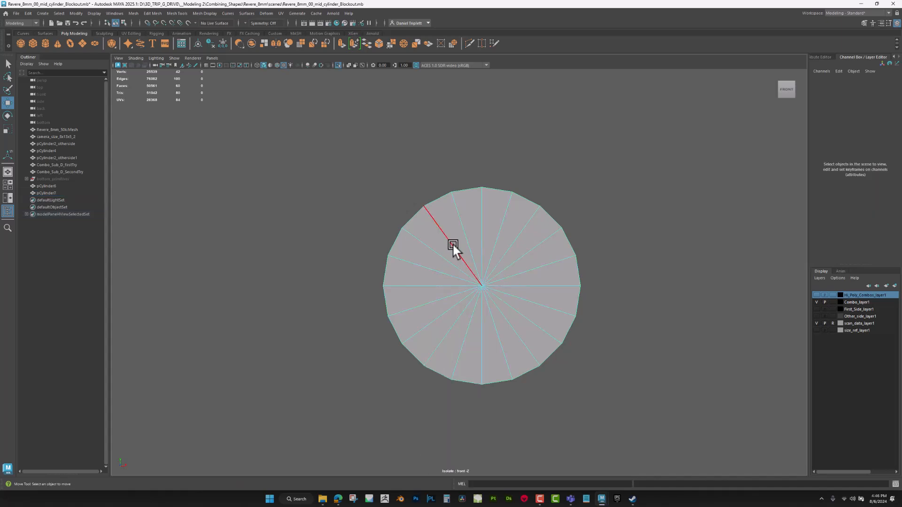
drag(464, 231, 430, 274)
shift+drag(499, 218, 494, 343)
shift+drag(427, 302, 443, 319)
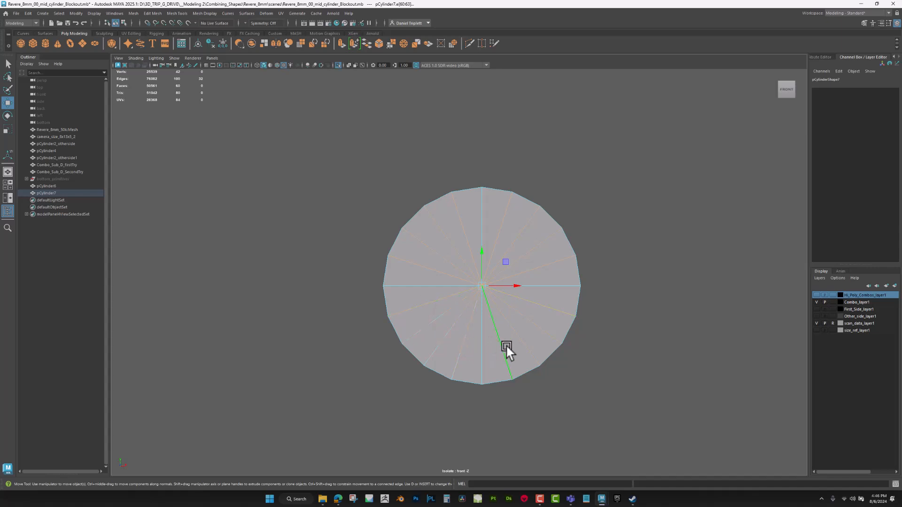
key(space)
drag(508, 349, 499, 322)
key(ctrl+Delete)
Extrude the cap faces with a small inward offset to form an inset ring along the rim
scroll(498, 322, up, 3)
alt+drag(499, 322, 489, 323)
scroll(489, 324, down, 1)
right_drag(482, 289, 485, 307)
drag(427, 261, 478, 331)
mouse_move(478, 331)
alt+mouse_down()
mouse_move(565, 310)
mouse_move(479, 328)
alt+mouse_up()
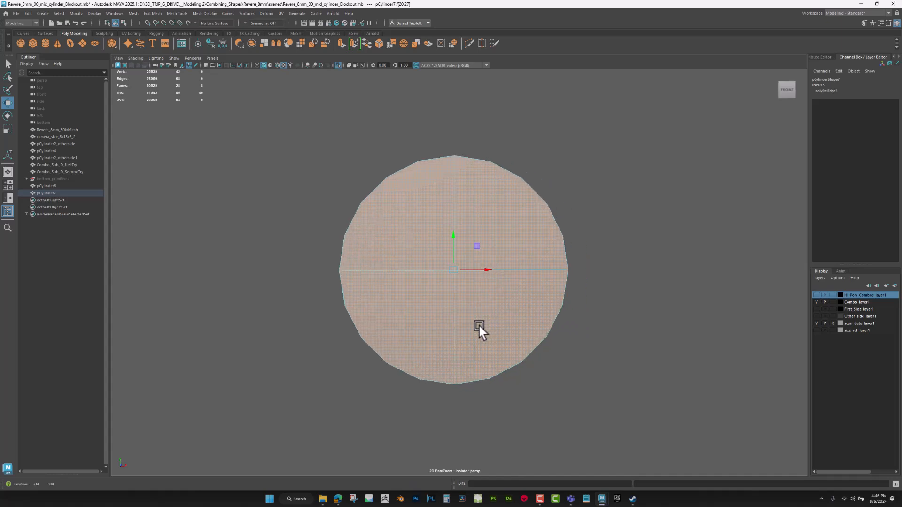
click(342, 44)
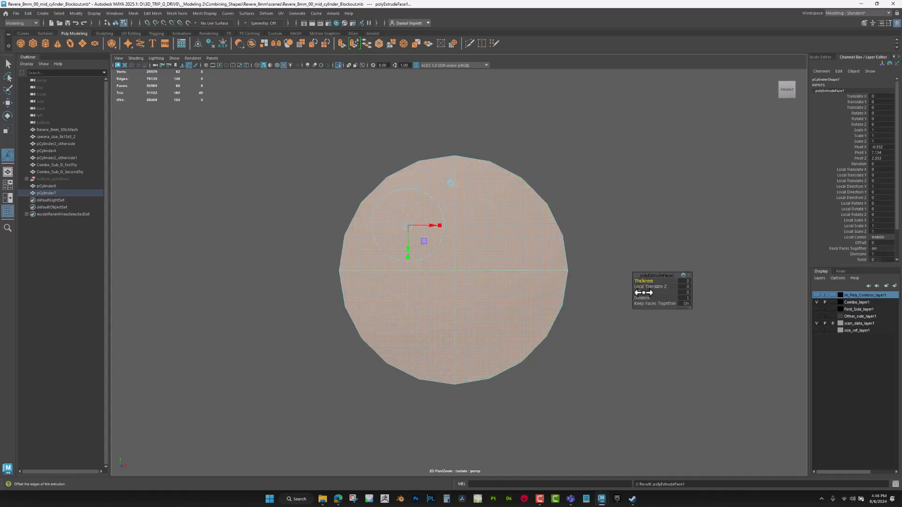
key(q)
click(596, 204)
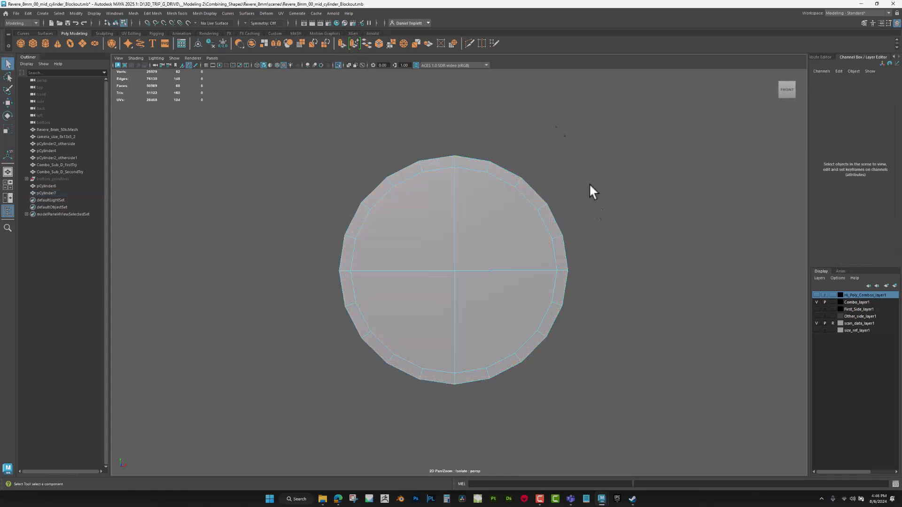
Cut vertical edges across the front cap between matching inset-ring vertices on both sides of the centre line
click(469, 43)
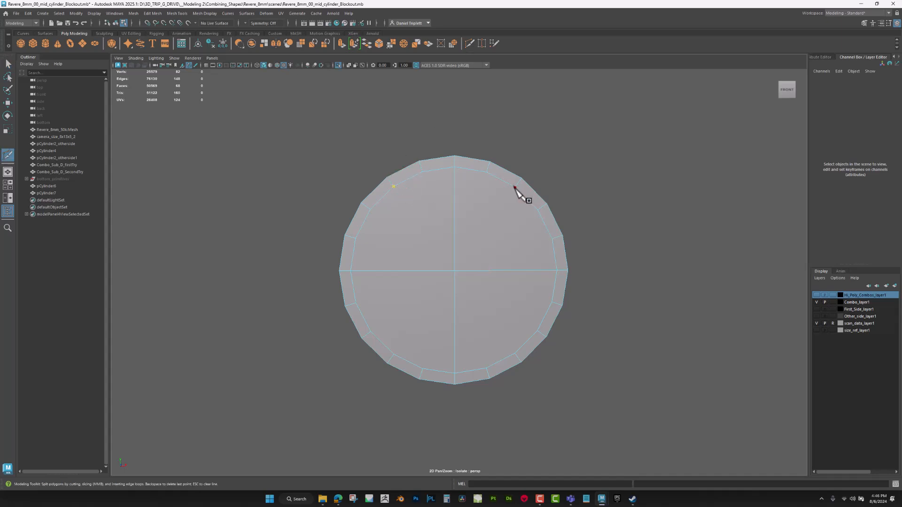
click(423, 172)
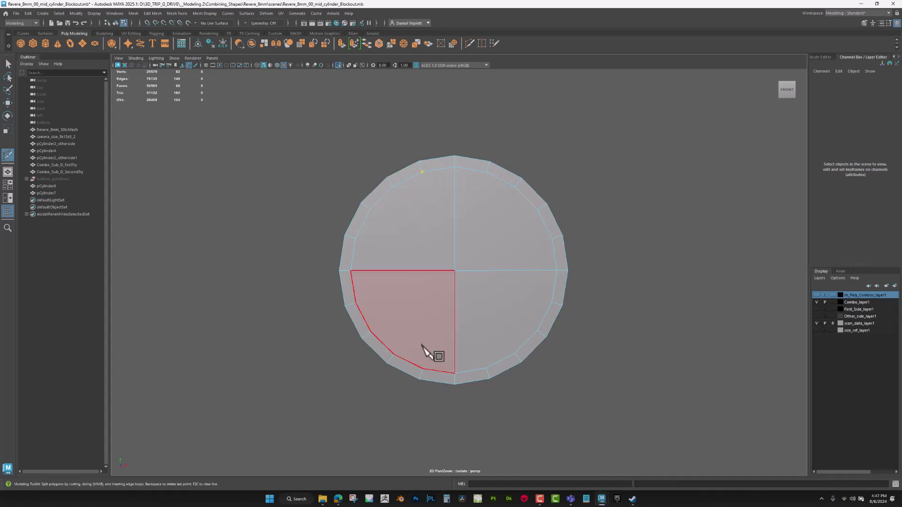
click(486, 172)
key(Return)
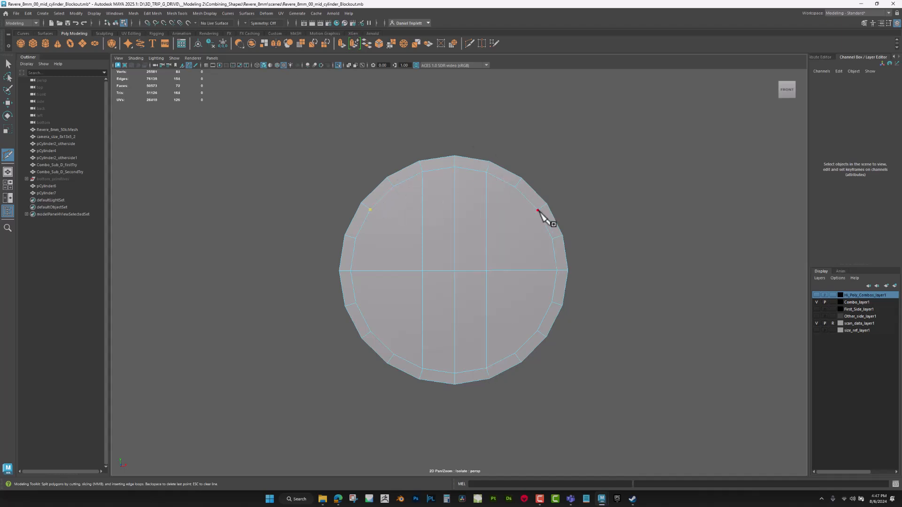
Cut horizontal edges across the front cap between opposite inset-ring vertices to complete the quad grid
click(351, 243)
click(551, 302)
key(Return)
click(371, 331)
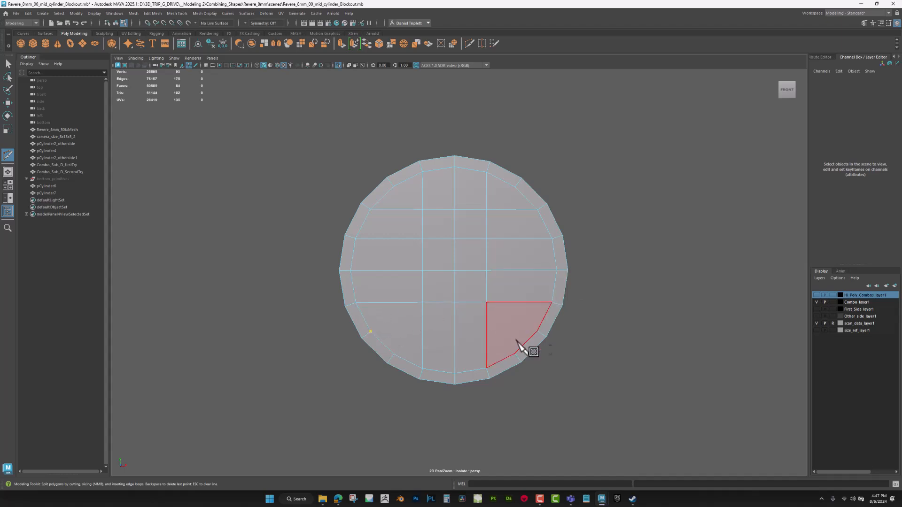
Insert an edge loop around the middle of the cylinder's side wall
key(space)
drag(497, 323, 611, 314)
alt+middle_drag(611, 314, 573, 318)
alt+drag(574, 318, 635, 288)
key(w)
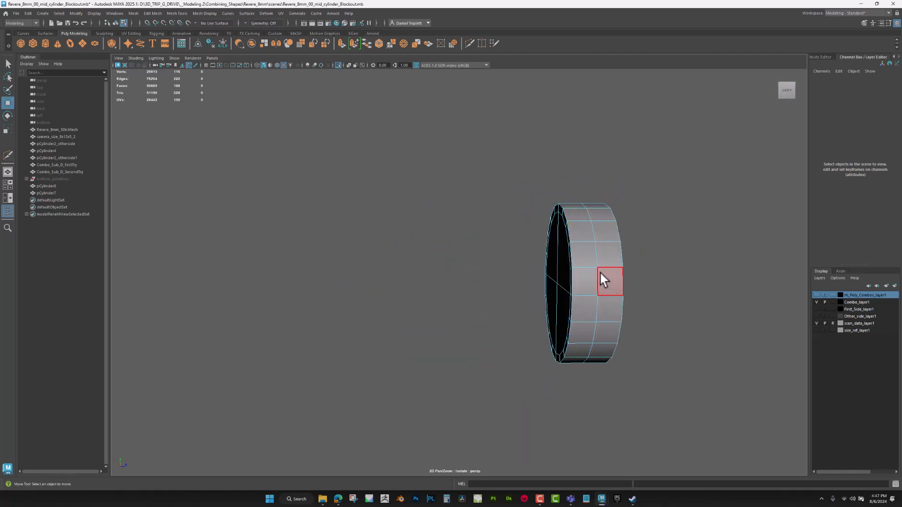
Delete the rear half of the side-wall faces and the back cap
click(584, 281)
shift+double_click(574, 254)
key(Delete)
click(562, 269)
key(Delete)
Snap the half cylinder's pivot to its open rear border
right_drag(557, 269, 606, 245)
key(d)
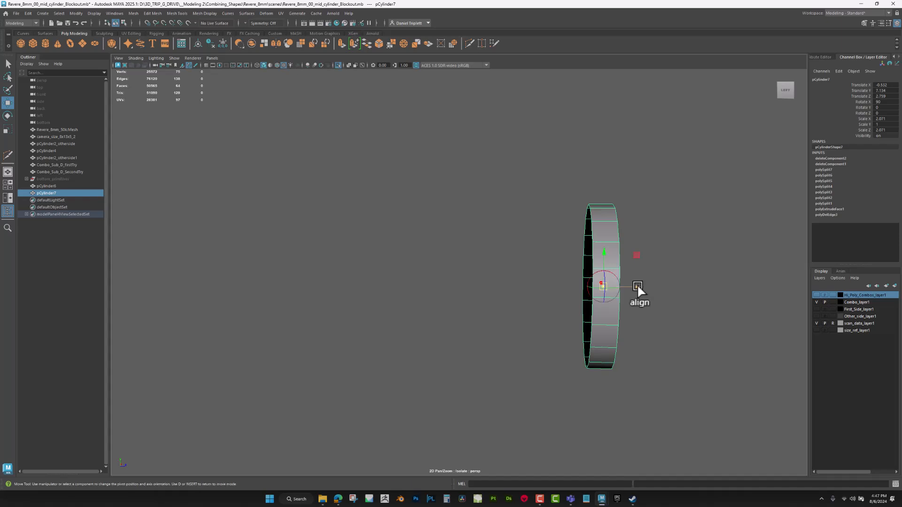
key(v)
drag(637, 286, 561, 305)
Mirror the half cylinder with the axis position set to Object and a merge threshold of 0.01
click(134, 13)
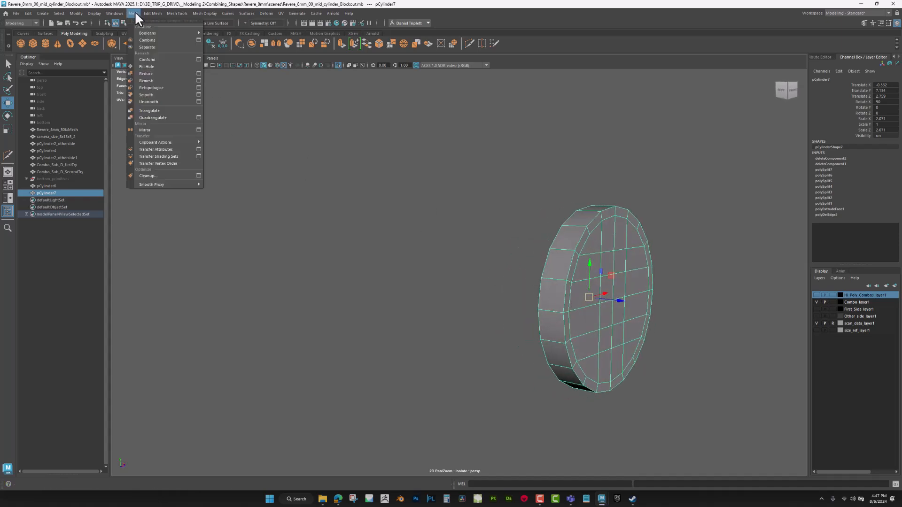
click(160, 130)
click(681, 300)
click(684, 315)
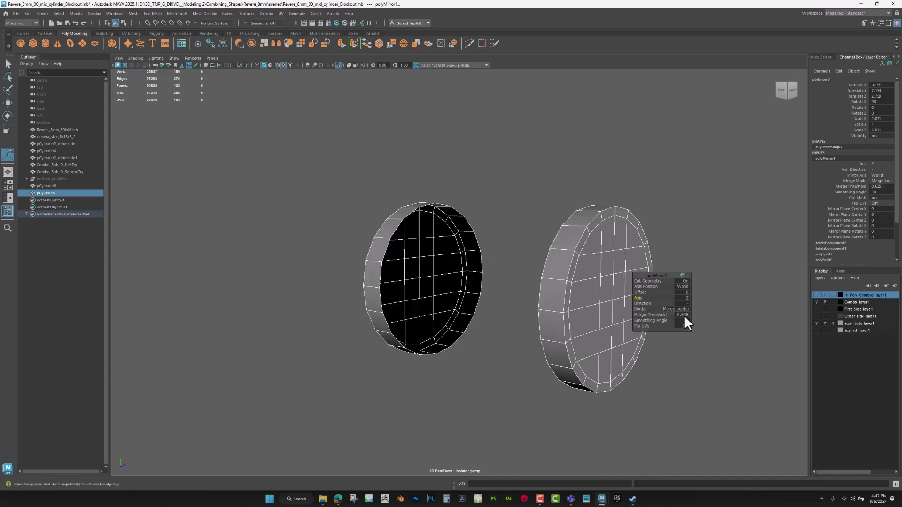
click(680, 287)
click(687, 296)
click(684, 314)
text(0.01)
key(Return)
Set the mirror axis to Y so the copy completes the back of the cylinder
alt+drag(683, 303, 626, 287)
click(685, 299)
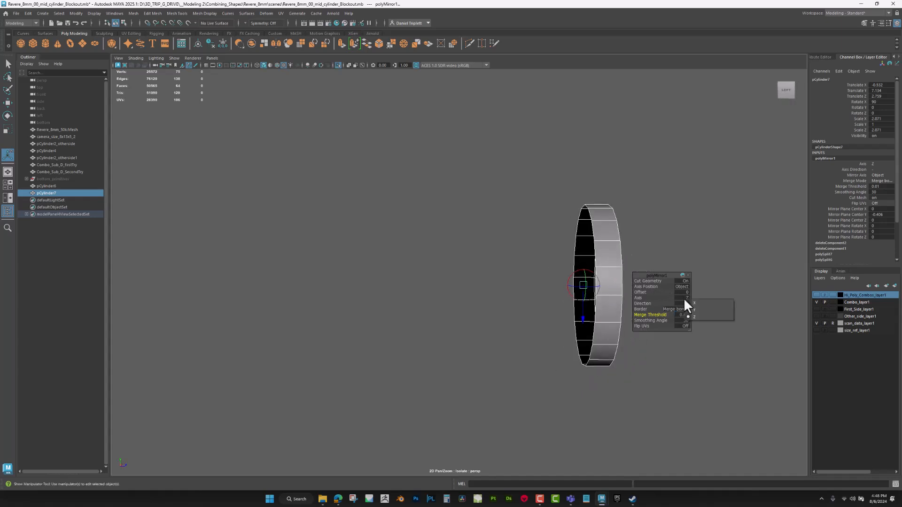
click(700, 308)
alt+drag(604, 316, 554, 319)
key(q)
alt+drag(565, 262, 534, 269)
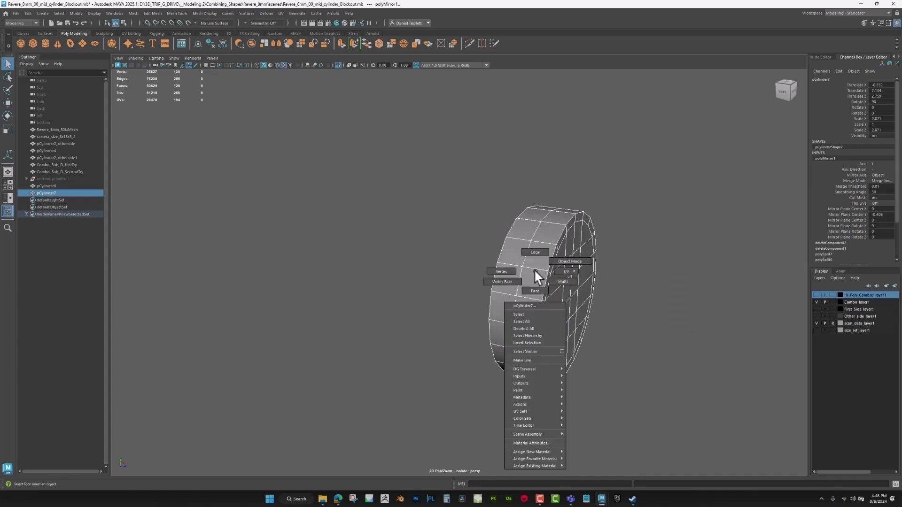
Duplicate the mirrored cylinder and move the copy sideways along X to -7.224
right_drag(534, 270, 533, 246)
double_click(525, 255)
alt+drag(525, 256, 502, 267)
scroll(508, 268, down, 2)
right_drag(511, 269, 538, 249)
scroll(536, 251, down, 3)
key(w)
mouse_move(514, 290)
shift+mouse_down()
mouse_move(337, 289)
mouse_move(352, 290)
shift+mouse_up()
Delete the middle edge loop from the original cylinder's side wall
click(489, 277)
alt+drag(490, 276, 530, 281)
scroll(529, 282, up, 3)
right_drag(523, 262, 526, 246)
key(ctrl+Delete)
Delete the right half of the original cylinder's faces as seen from the front
alt+drag(549, 276, 507, 264)
right_drag(506, 264, 514, 296)
scroll(514, 296, down, 3)
drag(585, 409, 489, 167)
key(Delete)
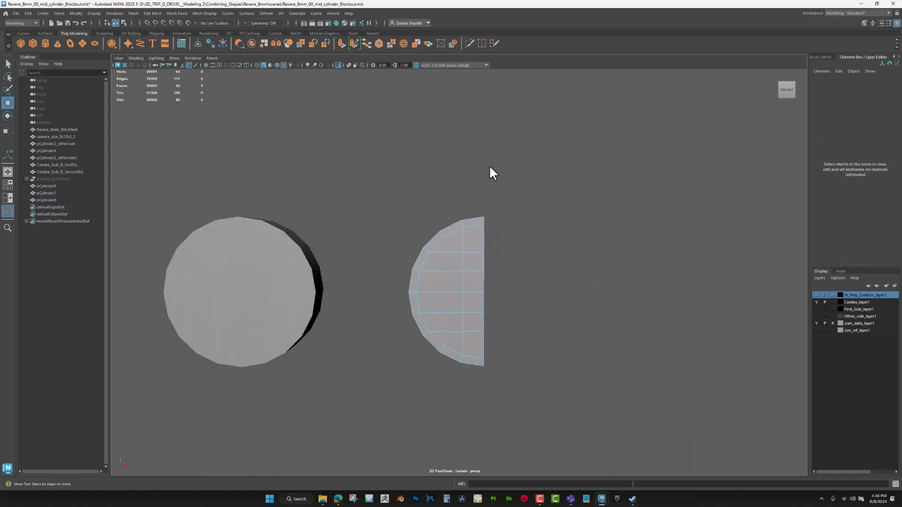
Rename the full duplicate cylinder as front_Cylinder_SnapTo
alt+middle_drag(252, 252, 408, 219)
right_drag(408, 220, 437, 209)
click(414, 219)
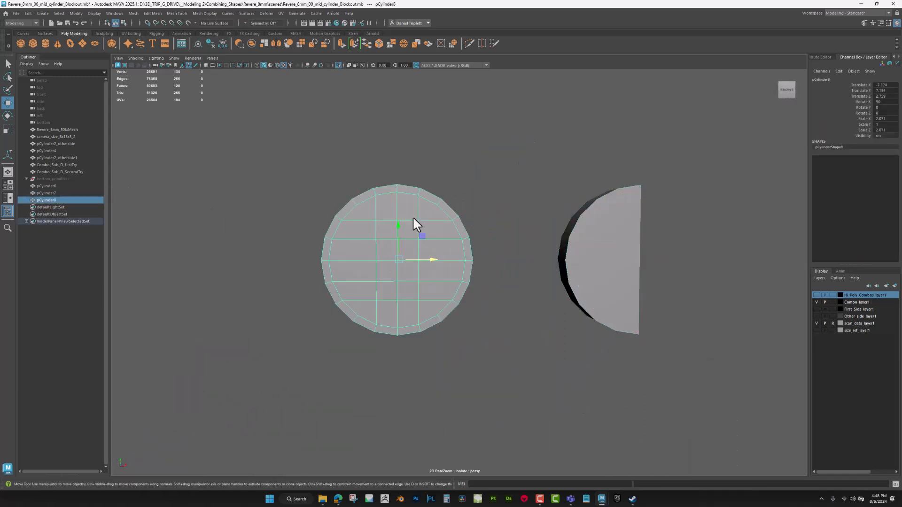
double_click(54, 201)
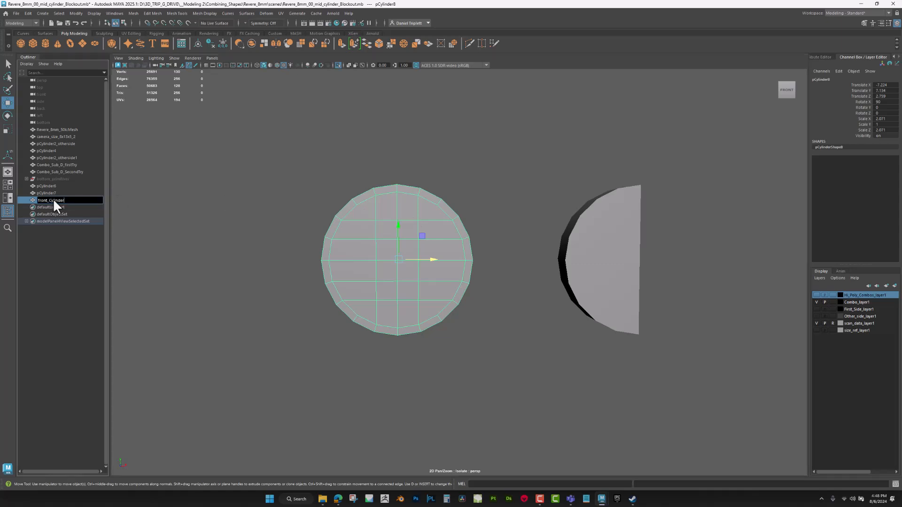
text(front_Cylinder_SnapTo)
key(Return)
Insert supporting edge loops on front_Cylinder_SnapTo close to its rims, on the side wall and on the caps
alt+middle_drag(396, 260, 407, 255)
key(space)
drag(362, 246, 489, 255)
scroll(489, 255, up, 5)
alt+middle_drag(488, 255, 398, 252)
alt+drag(399, 251, 419, 249)
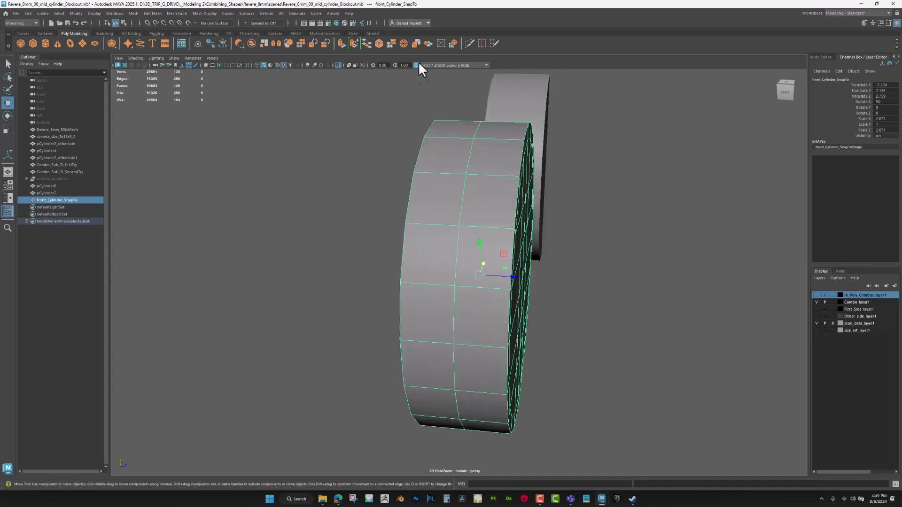
click(468, 43)
scroll(501, 164, up, 4)
ctrl+click(492, 188)
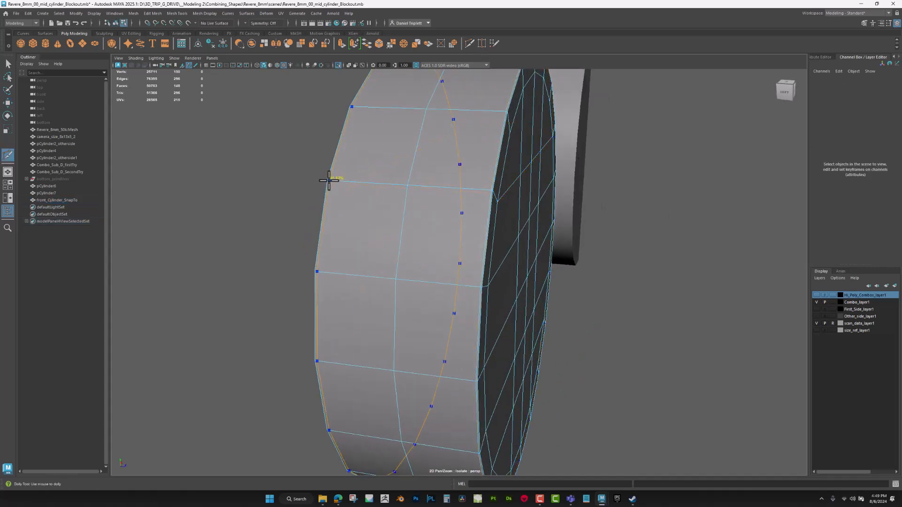
alt+drag(465, 196, 413, 171)
ctrl+click(346, 135)
ctrl+click(660, 124)
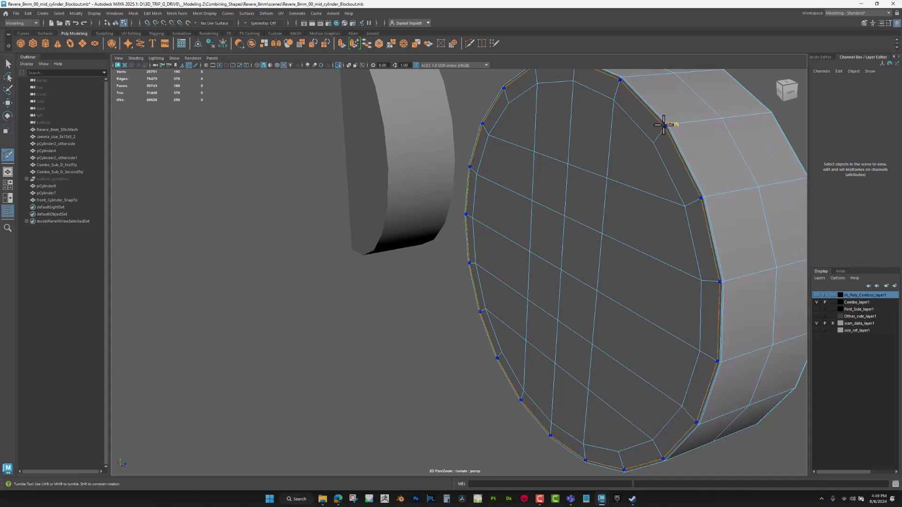
ctrl+click(664, 125)
Display front_Cylinder_SnapTo in smooth mesh preview and return to object mode
alt+right_drag(637, 143, 465, 166)
alt+drag(465, 166, 371, 160)
alt+middle_drag(370, 160, 439, 182)
key(3)
alt+drag(428, 179, 442, 190)
key(q)
right_drag(440, 184, 466, 170)
click(459, 164)
alt+drag(459, 165, 439, 173)
Freeze the transformations of the half cylinder
click(685, 230)
alt+middle_drag(685, 230, 599, 235)
alt+drag(600, 236, 650, 242)
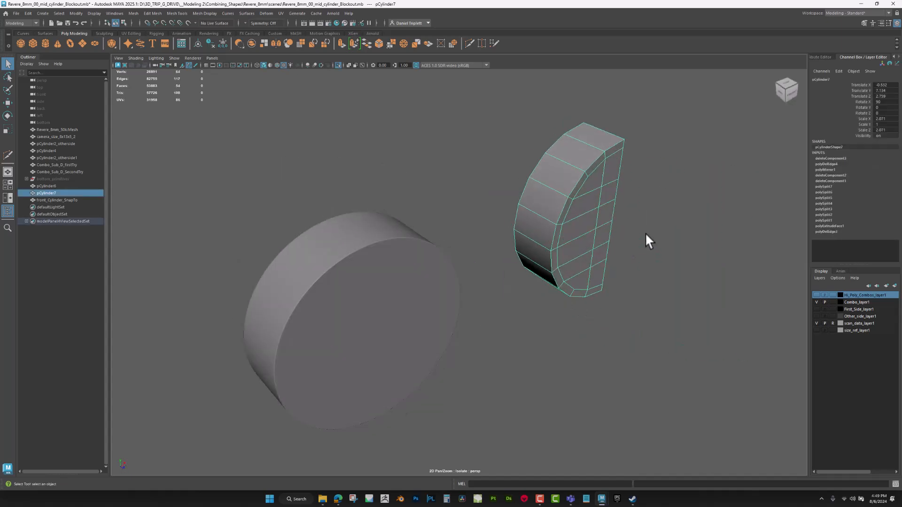
click(215, 44)
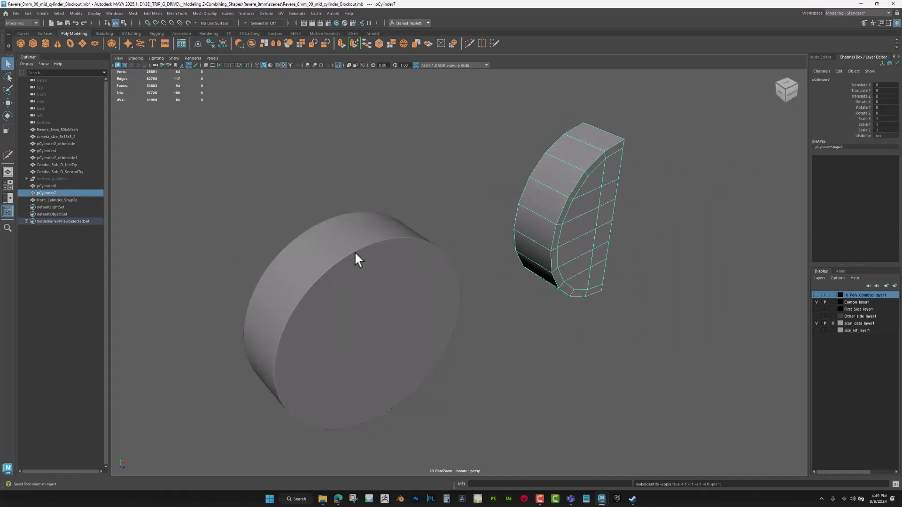
Move front_Cylinder_SnapTo along X onto the half cylinder and freeze its transformations
click(355, 254)
alt+drag(328, 194, 332, 197)
key(w)
drag(358, 261, 649, 231)
click(210, 44)
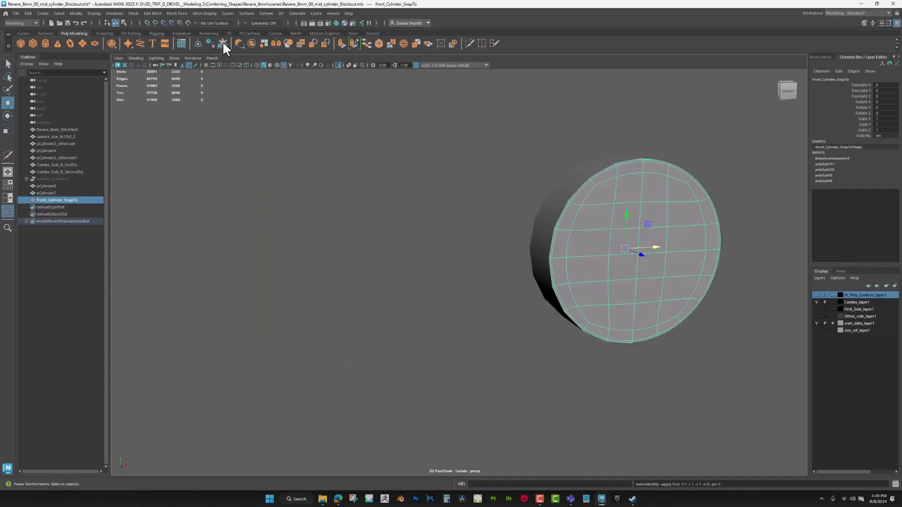
Delete the history of front_Cylinder_SnapTo, slide it along X clear of the half cylinder, and exit isolation
click(208, 42)
drag(652, 247, 188, 266)
scroll(399, 222, down, 5)
alt+drag(400, 223, 456, 239)
key(ctrl+1)
Create a new display layer containing front_Cylinder_SnapTo
click(511, 260)
alt+drag(511, 259, 548, 247)
scroll(535, 256, up, 5)
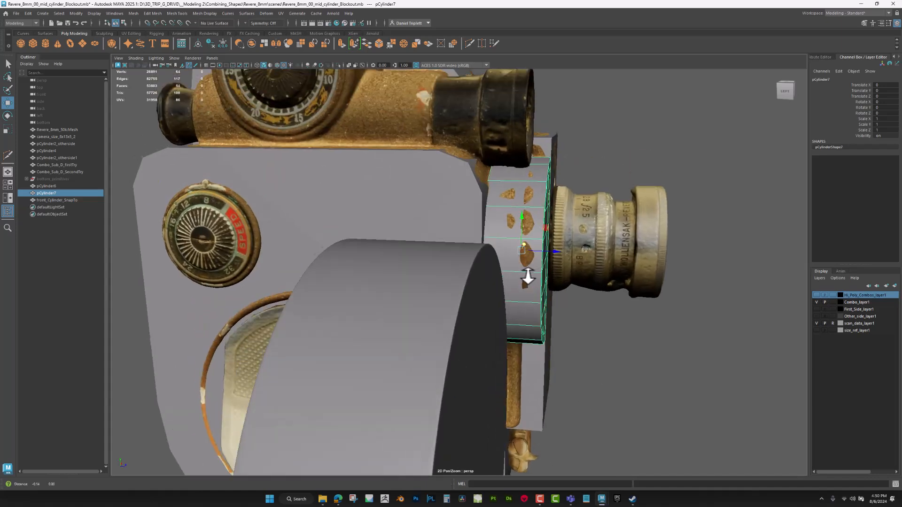
click(489, 257)
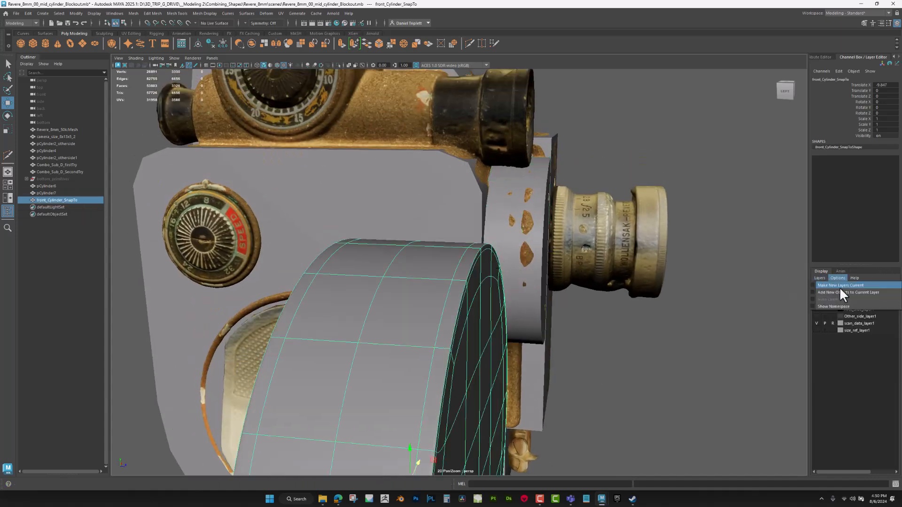
click(819, 278)
click(813, 291)
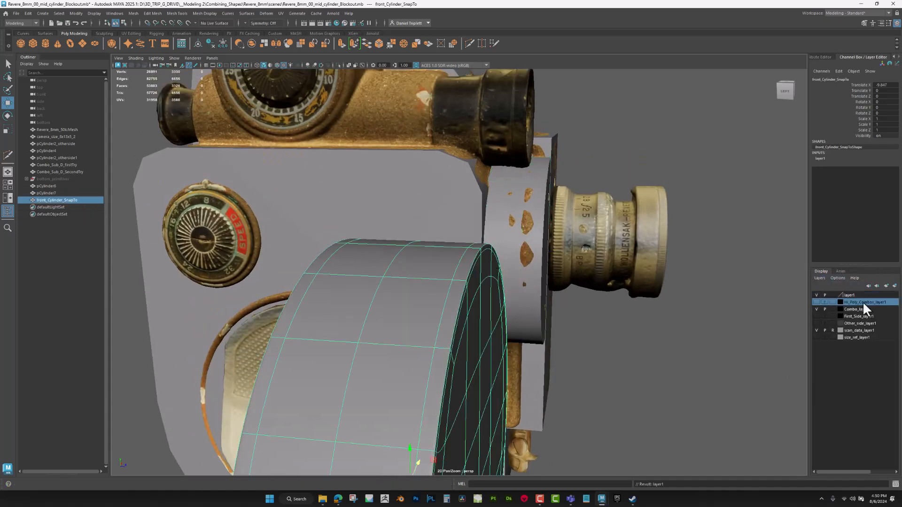
Name the new display layer SnapTo_layer1
double_click(850, 294)
text(SnapTo_)
text(layer1)
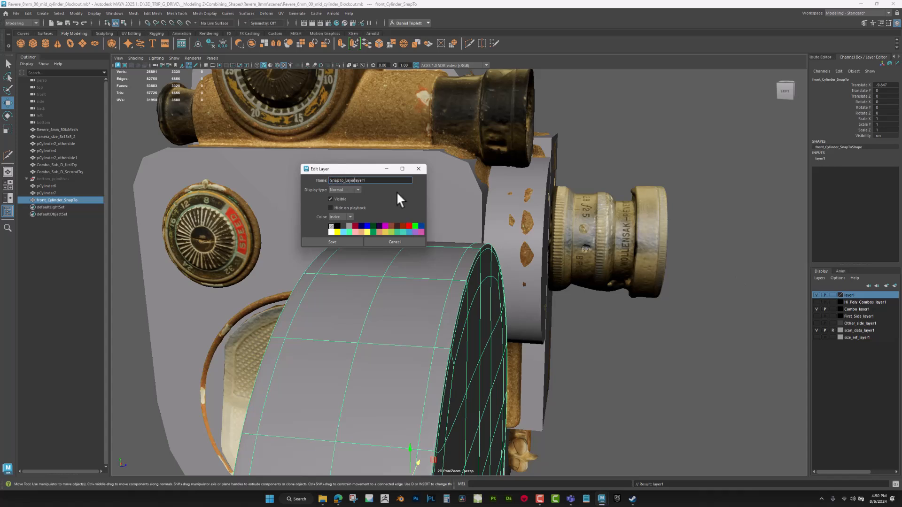
key(Delete)
key(Delete)
key(Delete)
key(Delete)
key(Delete)
key(Delete)
key(Return)
Colour SnapTo_layer1 black, save the layer settings, and hide the layer
click(337, 227)
click(340, 241)
alt+drag(618, 246, 550, 272)
click(816, 295)
In the side view, pull the half cylinder's rear vertices back along Z to the camera body, and return to object mode
alt+right_drag(650, 270, 554, 268)
click(538, 268)
key(space)
drag(537, 269, 490, 258)
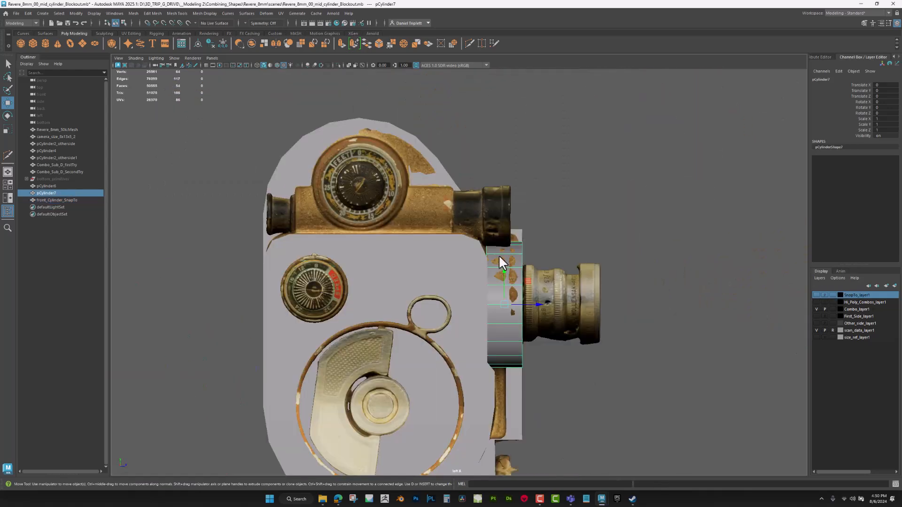
scroll(497, 249, up, 2)
right_drag(497, 242, 467, 242)
drag(488, 201, 505, 405)
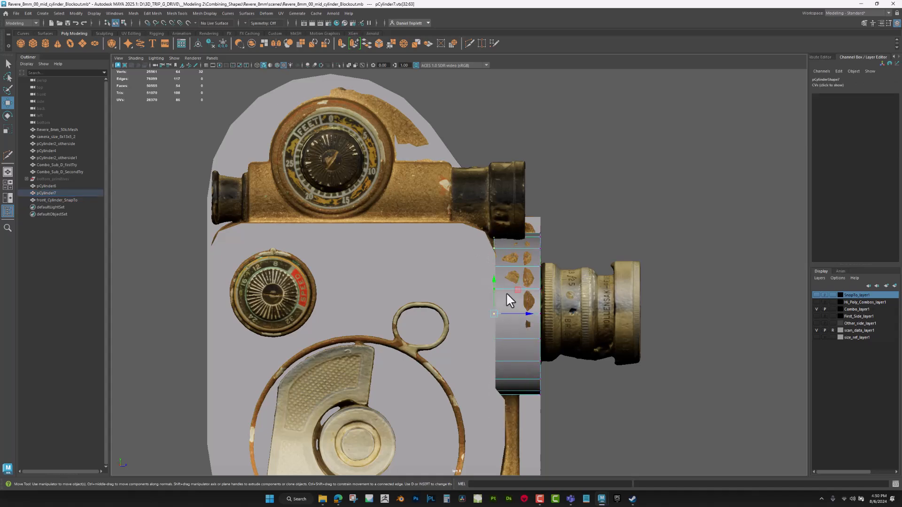
drag(529, 313, 495, 253)
key(space)
drag(548, 287, 609, 272)
scroll(559, 283, up, 5)
alt+middle_drag(505, 214, 494, 288)
scroll(494, 288, up, 4)
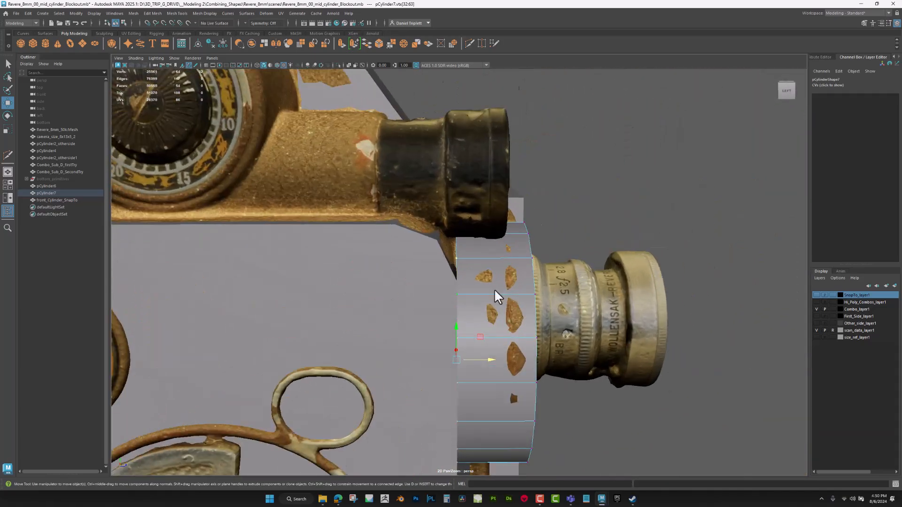
alt+drag(494, 225, 507, 251)
scroll(480, 240, down, 5)
right_drag(507, 251, 550, 240)
Examine the half cylinder and the viewfinder from the front of the camera
scroll(550, 240, down, 4)
alt+drag(549, 240, 436, 221)
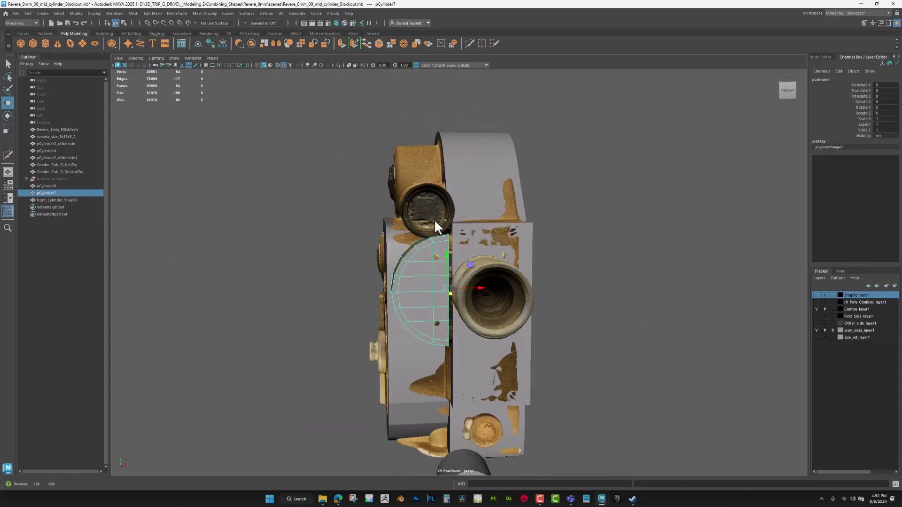
scroll(436, 220, up, 4)
alt+middle_drag(437, 219, 505, 232)
alt+drag(418, 229, 454, 224)
click(454, 225)
alt+middle_drag(453, 225, 362, 143)
scroll(385, 183, down, 4)
Set the axis subdivisions of the spare cylinder below the camera to 16
click(497, 429)
alt+drag(541, 378, 514, 379)
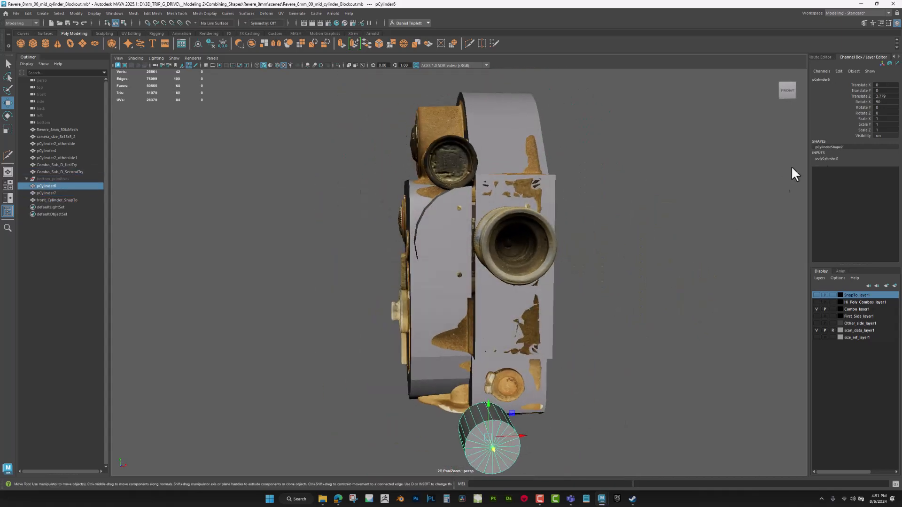
click(831, 157)
click(877, 180)
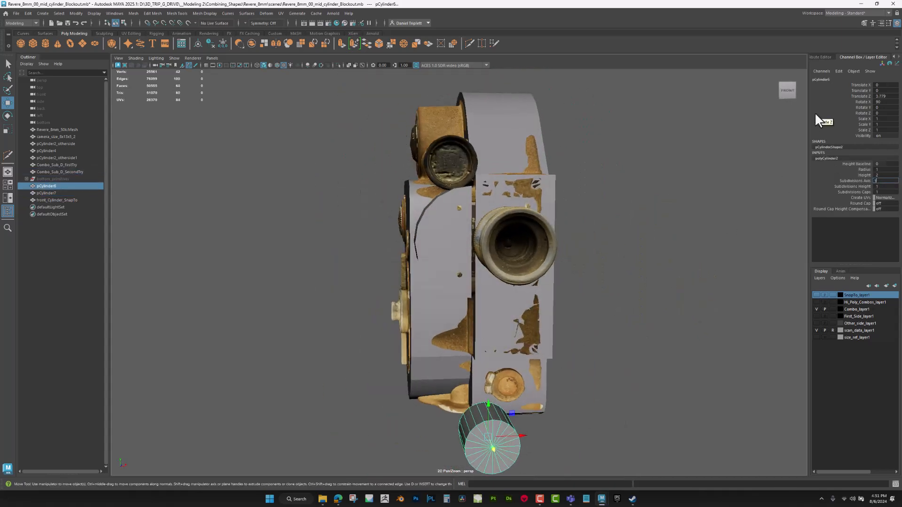
key(Return)
Duplicate the spare cylinder and centre the copy on the viewfinder in the front view, at about X -1.24 and Y 10.05
alt+middle_drag(536, 309, 515, 266)
shift+drag(472, 359, 485, 87)
key(space)
drag(526, 109, 500, 123)
alt+middle_drag(500, 123, 508, 136)
drag(550, 167, 492, 166)
drag(456, 132, 456, 123)
drag(491, 159, 490, 159)
drag(455, 121, 454, 123)
Scale the cylinder copy radially to match the viewfinder housing and slide it back along Z between the dial and the eyepiece
key(r)
drag(476, 182, 516, 145)
key(space)
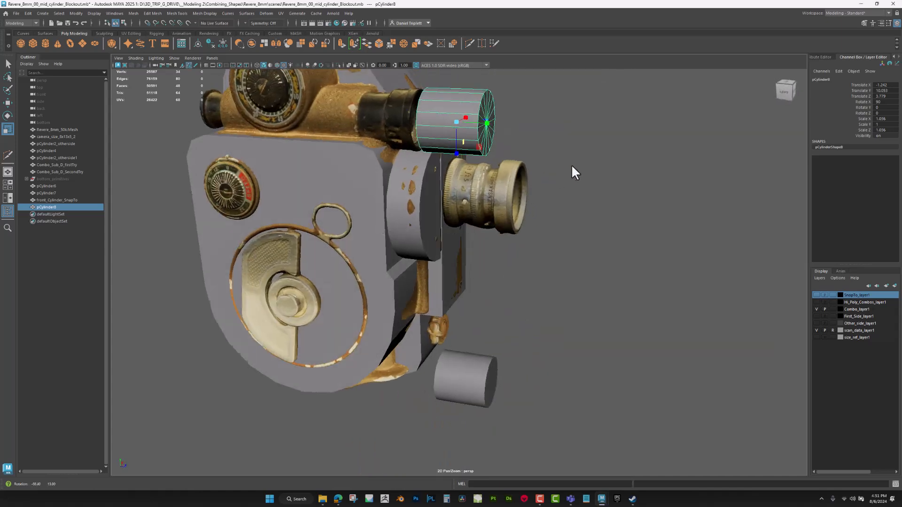
alt+middle_drag(568, 165, 595, 214)
key(w)
drag(569, 193, 475, 176)
Delete the rear cap faces of the viewfinder cylinder
alt+middle_drag(389, 171, 481, 211)
scroll(487, 208, up, 5)
mouse_move(490, 208)
alt+mouse_down()
mouse_move(498, 219)
mouse_move(486, 211)
alt+mouse_up()
right_click(491, 211)
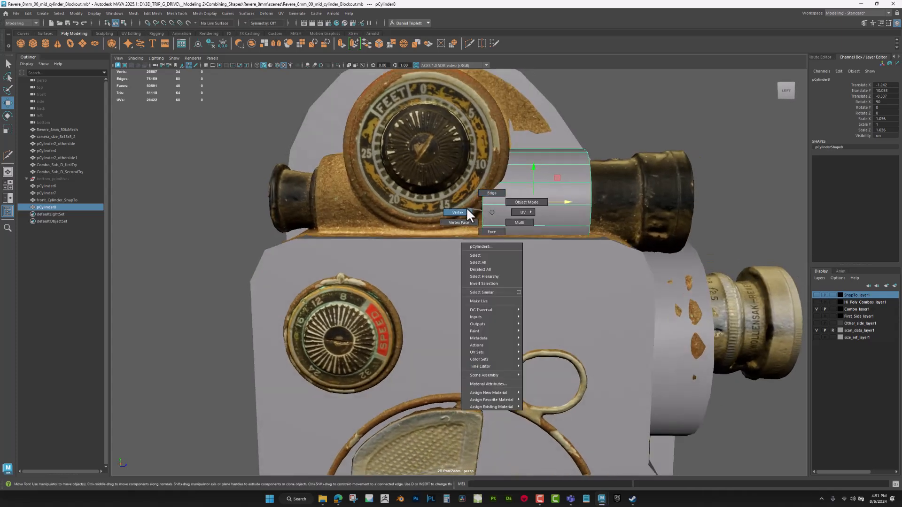
click(492, 232)
drag(508, 337, 556, 97)
key(Delete)
Move the viewfinder cylinder's open rear edge loop back along Z to the centre of the FEET dial
alt+drag(490, 134, 504, 188)
right_drag(505, 191, 505, 171)
double_click(496, 194)
drag(522, 192, 452, 179)
key(space)
alt+middle_drag(447, 192, 488, 204)
scroll(489, 204, up, 4)
drag(494, 206, 489, 207)
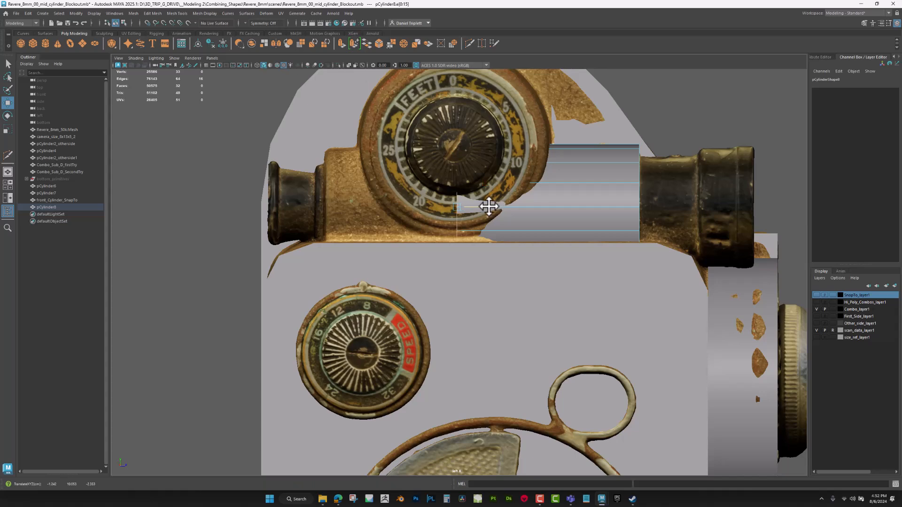
scroll(486, 205, down, 4)
Return to object mode in the perspective view and isolate the viewfinder cylinder
key(space)
key(space)
mouse_move(525, 205)
alt+mouse_down()
mouse_move(489, 207)
mouse_move(525, 197)
alt+mouse_up()
key(space)
alt+drag(519, 201, 473, 210)
alt+right_drag(473, 210, 499, 230)
alt+drag(499, 230, 479, 246)
scroll(482, 253, down, 3)
right_drag(480, 246, 509, 233)
key(ctrl+1)
alt+drag(507, 244, 487, 261)
Move the lengthwise edges on the cylinder's inner side outward to square off its upper and lower corners
right_drag(476, 269, 474, 250)
click(473, 251)
click(493, 262)
drag(493, 246, 470, 211)
click(486, 251)
alt+drag(490, 306, 493, 291)
click(496, 290)
drag(500, 244, 469, 278)
Move the middle lengthwise edge of the inner side along X into line with the squared corners
click(490, 229)
click(493, 226)
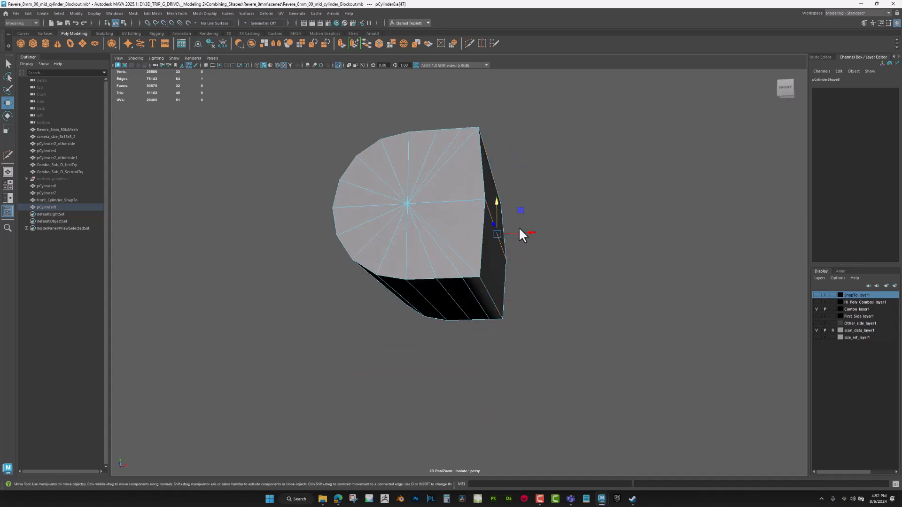
drag(524, 233, 503, 281)
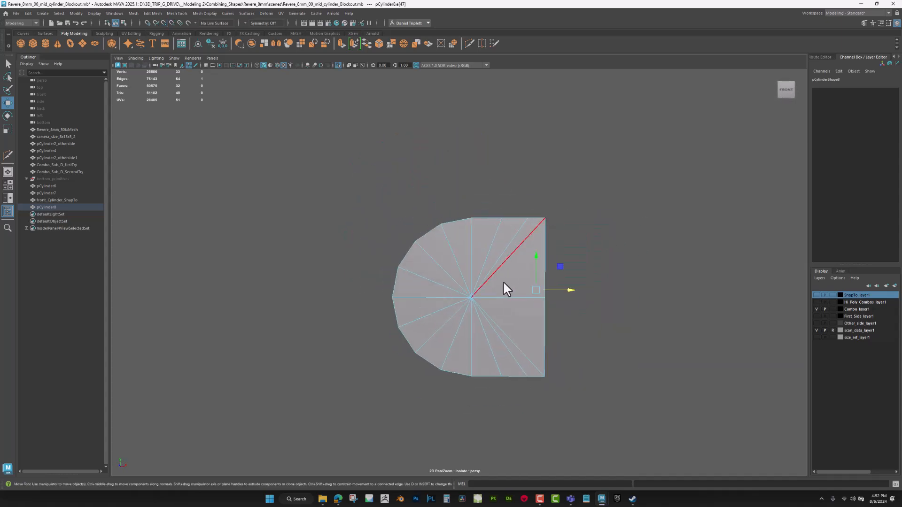
mouse_move(500, 280)
alt+middle_down()
mouse_move(498, 247)
mouse_move(494, 286)
alt+middle_up()
Cut two lengthwise edges along the flat side with Multi-Cut, one near its upper corner and one near its lower corner
scroll(497, 246, up, 2)
mouse_move(568, 272)
alt+mouse_down()
mouse_move(524, 273)
mouse_move(565, 288)
alt+mouse_up()
click(469, 43)
click(528, 180)
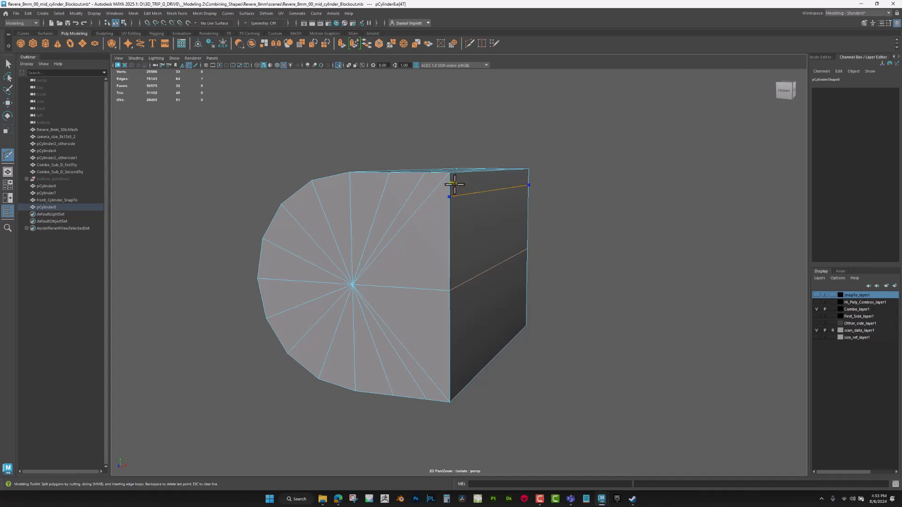
ctrl+click(455, 184)
ctrl+shift+click(452, 373)
alt+drag(496, 345, 498, 337)
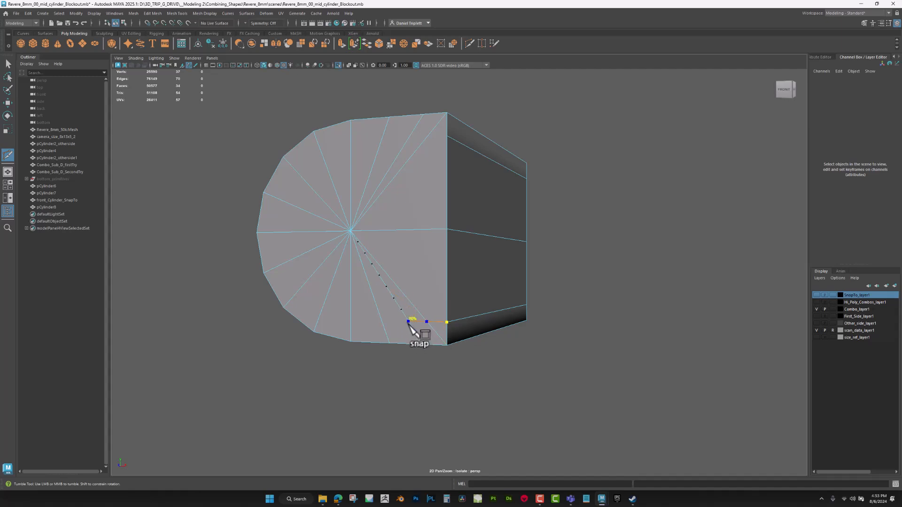
Cut an inset ring around the front cap, crossing every spoke and joining the two cuts on the flat side
shift+click(382, 321)
shift+click(351, 320)
shift+click(321, 312)
shift+click(297, 292)
shift+click(280, 265)
shift+click(275, 233)
shift+click(280, 200)
shift+click(296, 171)
shift+click(321, 151)
shift+click(351, 142)
shift+click(382, 141)
shift+click(408, 138)
shift+click(427, 137)
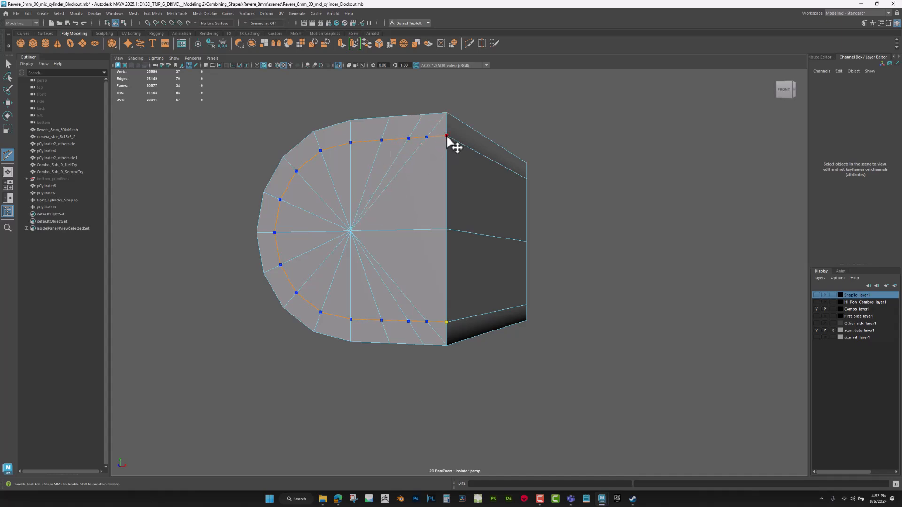
alt+drag(436, 320, 473, 286)
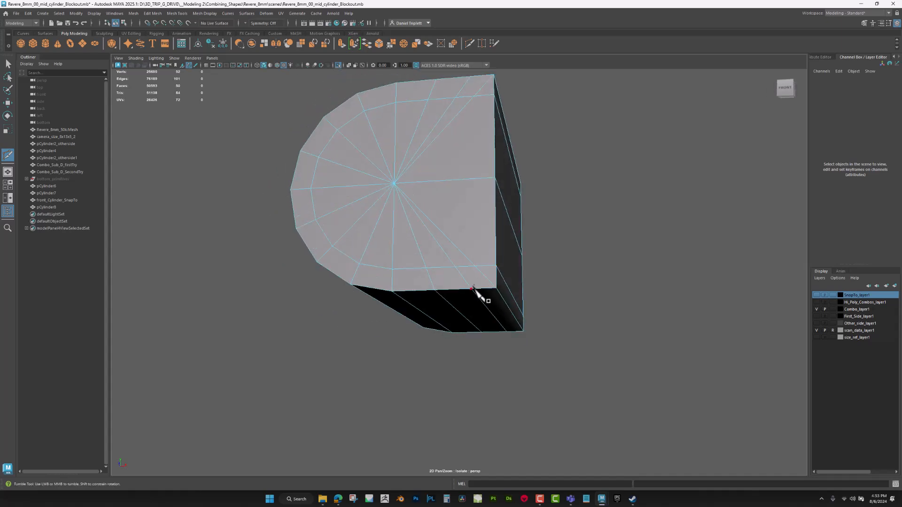
Cut a vertical edge line across the front cap close to the flat side, and leave the Multi-Cut tool
shift+click(475, 266)
shift+click(475, 179)
alt+middle_drag(474, 178, 495, 229)
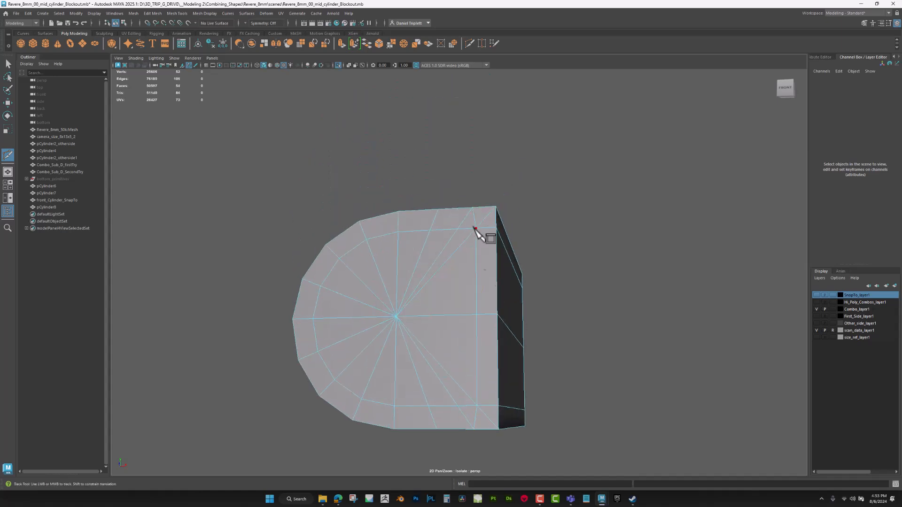
alt+drag(475, 227, 493, 289)
key(w)
Snap the lengthwise edge beside the flat side's corner into line with the vertical cut on the front cap
right_drag(485, 288, 487, 273)
click(489, 284)
alt+drag(516, 287, 492, 255)
key(v)
drag(530, 287, 493, 297)
Delete the diagonal spokes inside the front cap's inset ring, keeping the horizontal and vertical centre lines
click(475, 309)
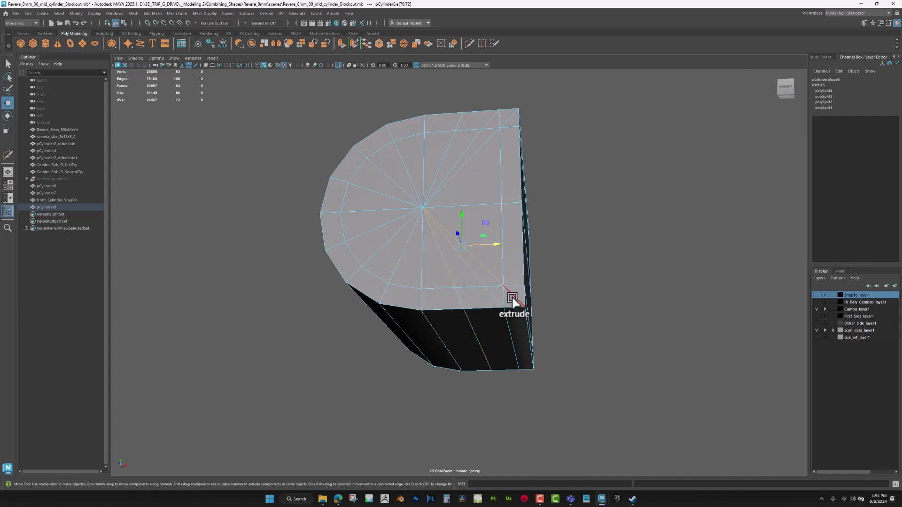
shift+click(407, 251)
shift+click(390, 243)
shift+click(380, 227)
shift+click(375, 194)
shift+click(384, 176)
shift+click(406, 168)
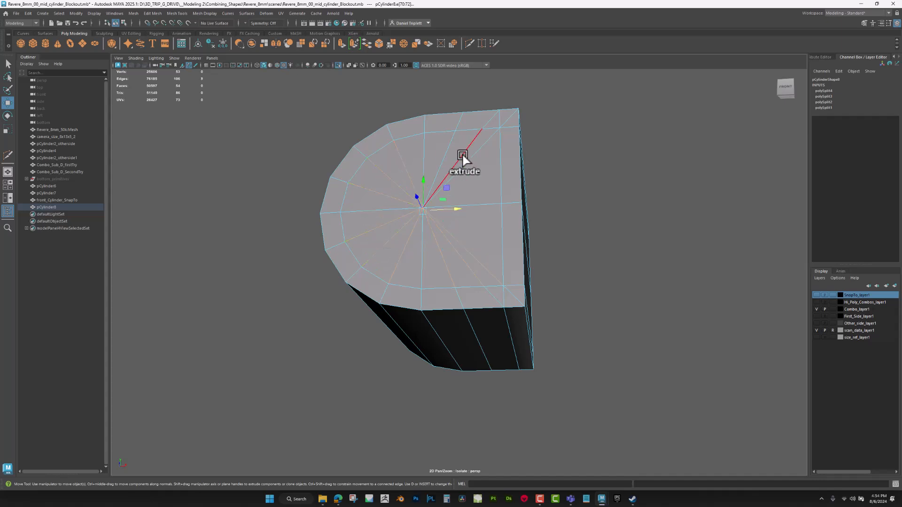
shift+click(444, 148)
shift+click(478, 150)
key(Delete)
key(f)
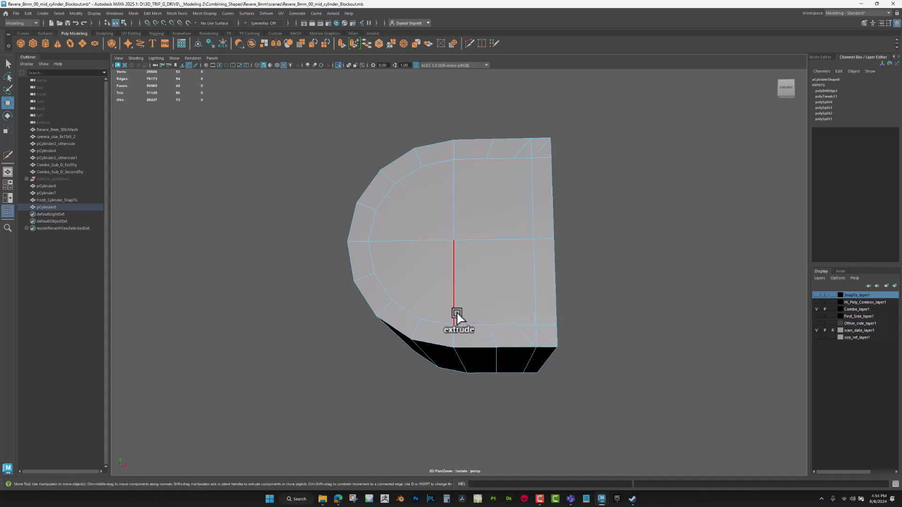
Delete the leftover short diagonal edges at the front cap's upper and lower squared corners
alt+drag(524, 333, 523, 324)
shift+click(521, 321)
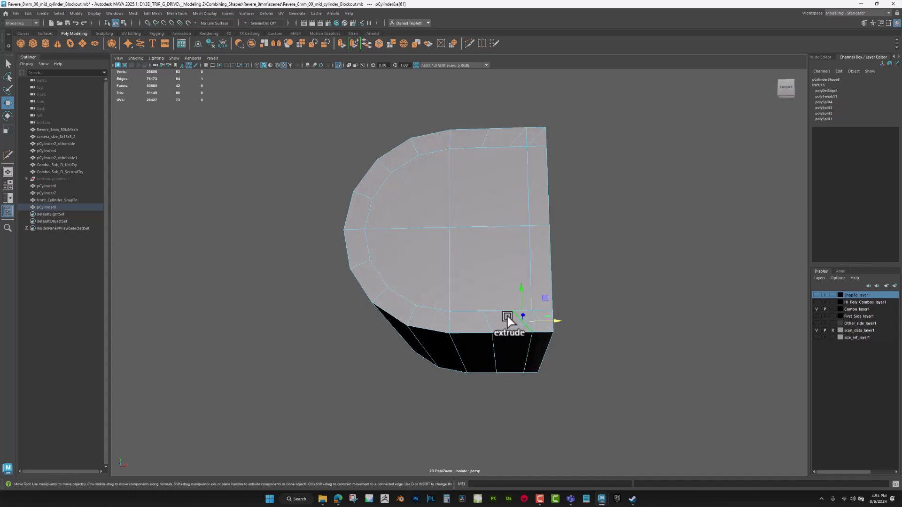
key(Delete)
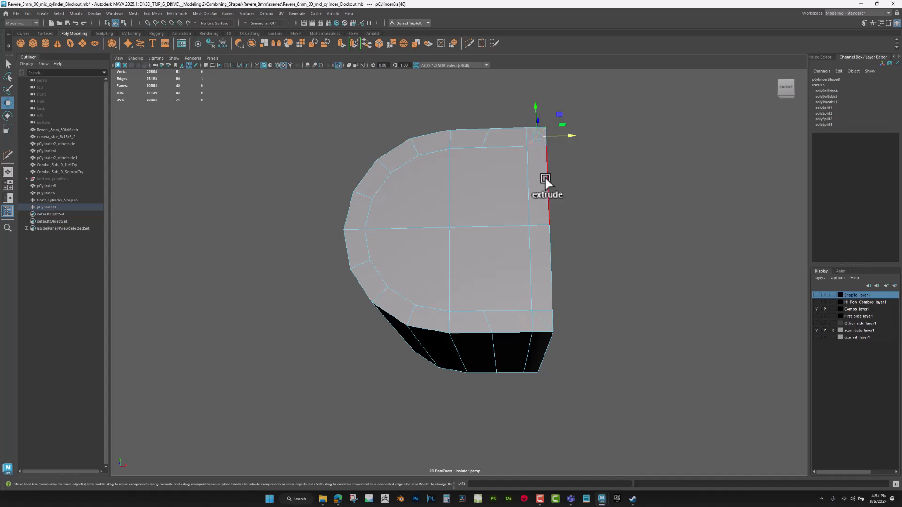
shift+click(542, 320)
key(Delete)
Move the ring's upper and lower middle vertices along X into line with the rim vertices beside them
alt+middle_drag(546, 311, 558, 322)
right_drag(497, 289, 463, 289)
click(495, 321)
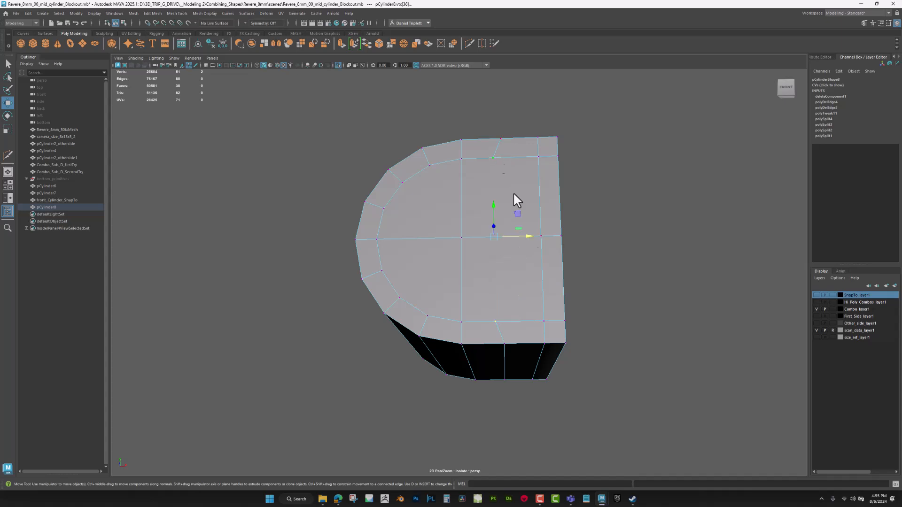
drag(529, 234, 538, 235)
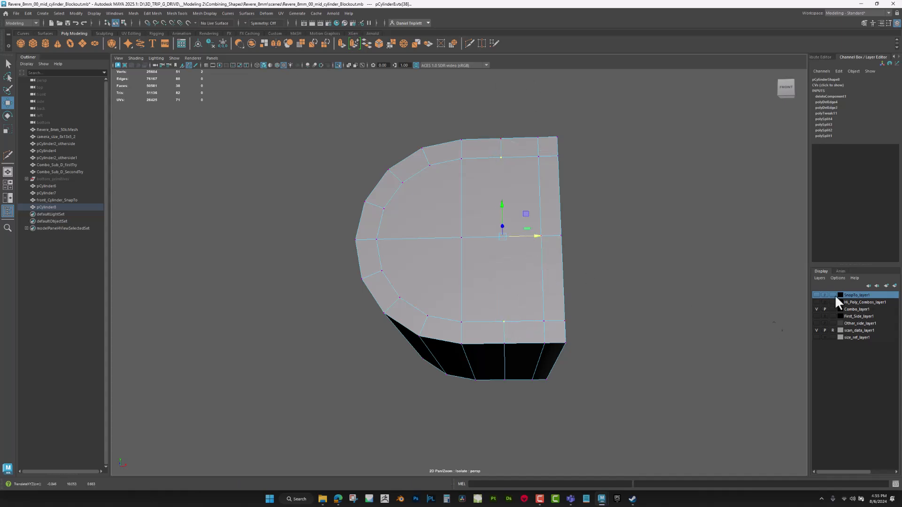
Connect the front cap's upper and lower middle vertices with a vertical edge running through the centre line
click(864, 23)
click(839, 88)
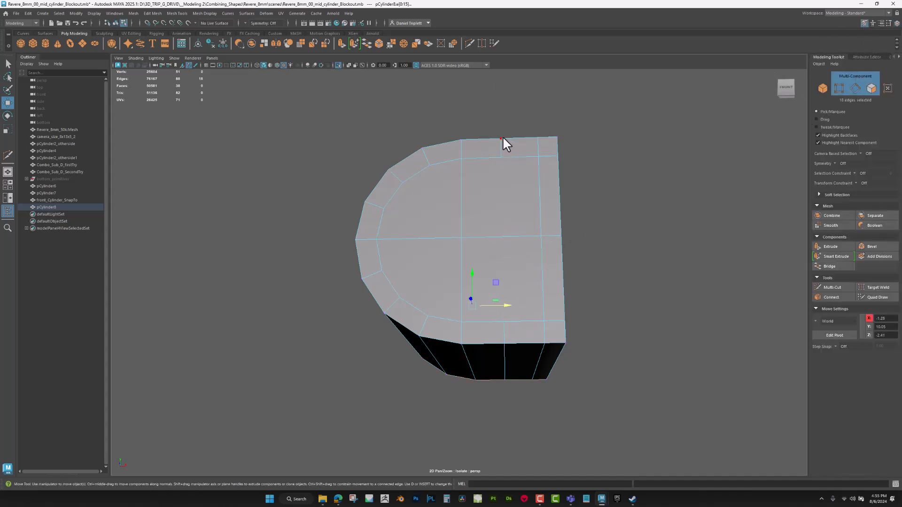
shift+click(504, 322)
click(832, 297)
alt+drag(661, 292, 634, 307)
key(w)
alt+middle_drag(635, 307, 685, 283)
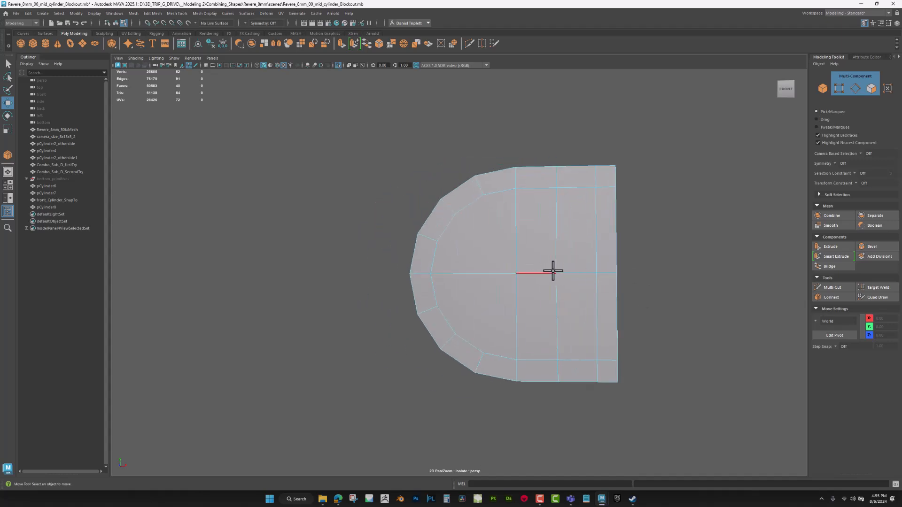
Cut two horizontal edges from the inset ring across to the front cap's flat edge, and one vertical edge between the ring's curved corners
click(470, 44)
click(441, 242)
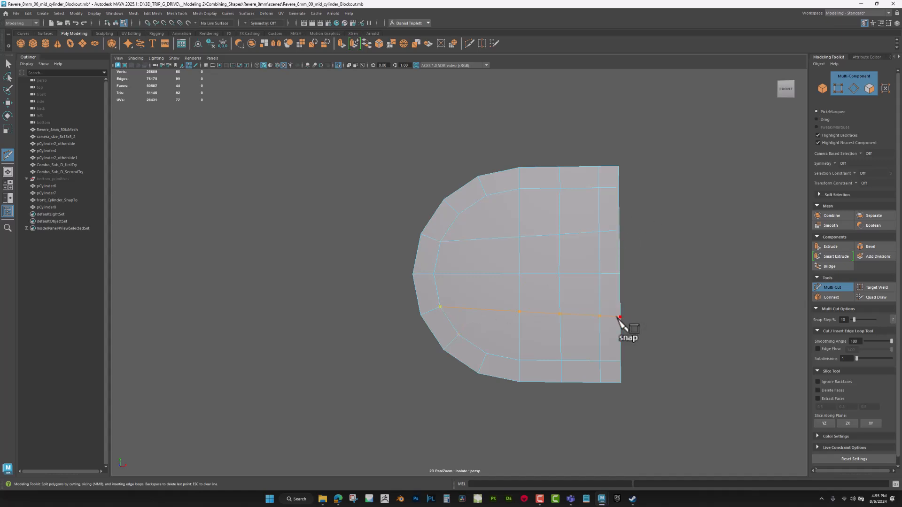
click(486, 196)
click(486, 352)
Extend the cap's two horizontal cuts lengthwise along the flat side, and insert an edge loop around the body near the front cap
alt+drag(485, 356, 348, 326)
click(344, 321)
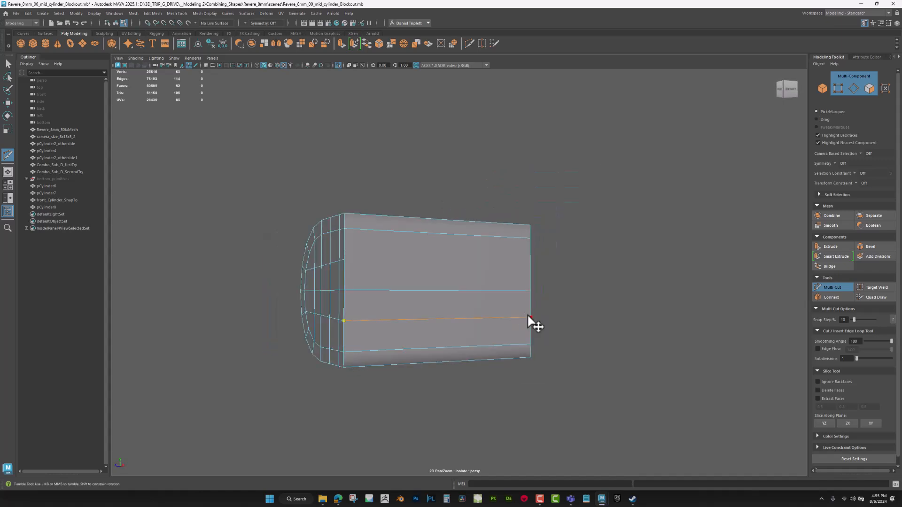
click(344, 259)
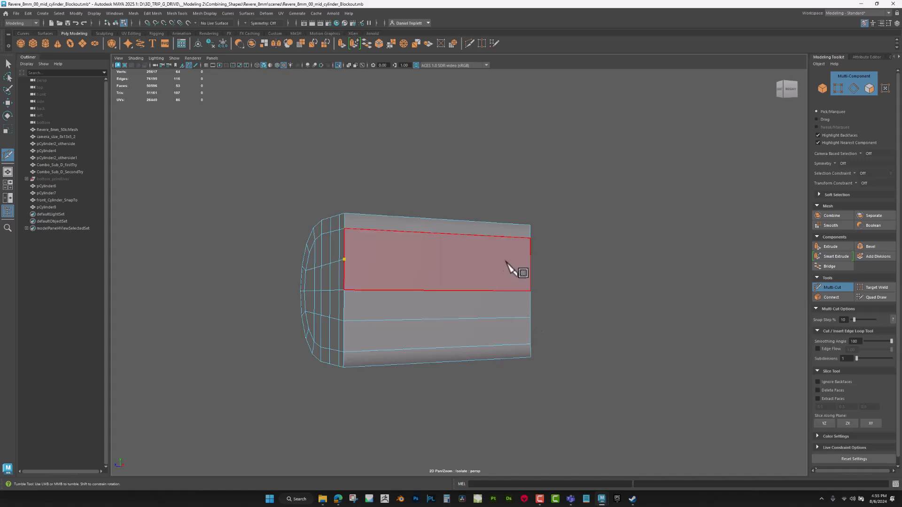
click(530, 265)
alt+drag(530, 264, 623, 270)
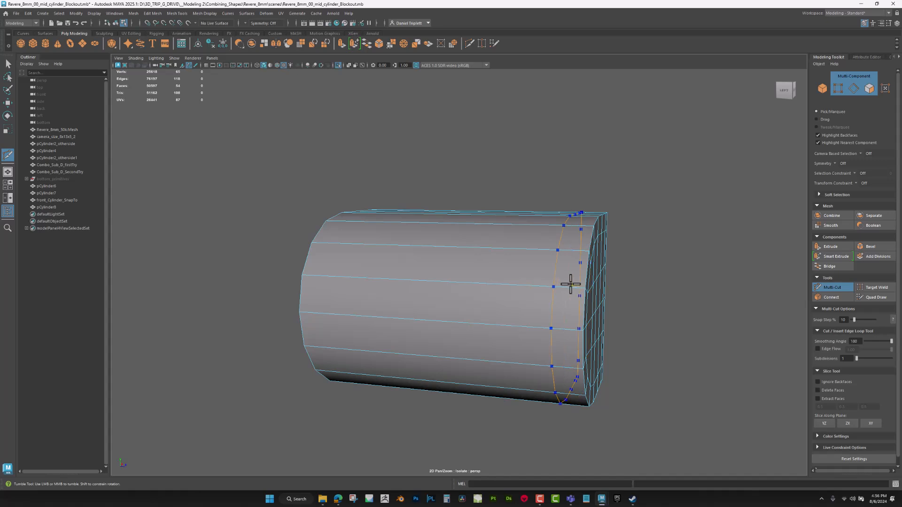
click(566, 285)
Duplicate the D-shaped housing and place the copy beside the original along X
mouse_move(566, 285)
alt+mouse_down()
mouse_move(570, 306)
mouse_move(553, 288)
mouse_move(528, 294)
mouse_move(604, 258)
mouse_move(626, 270)
mouse_move(540, 256)
mouse_move(546, 267)
mouse_move(577, 259)
mouse_move(611, 268)
mouse_move(421, 296)
mouse_move(507, 283)
alt+mouse_up()
key(w)
key(F8)
scroll(535, 297, up, 5)
Insert tight supporting edge loops around the copy's front rim and preview the copy smoothed
click(469, 43)
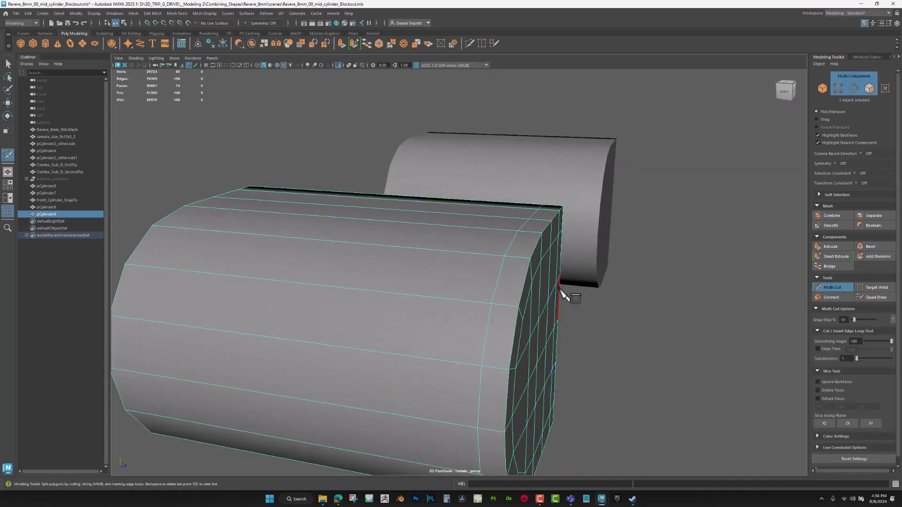
ctrl+click(529, 258)
alt+drag(532, 257, 489, 275)
scroll(518, 268, up, 2)
ctrl+click(423, 253)
scroll(489, 276, up, 3)
scroll(555, 281, up, 4)
alt+middle_drag(554, 281, 500, 310)
scroll(499, 312, up, 1)
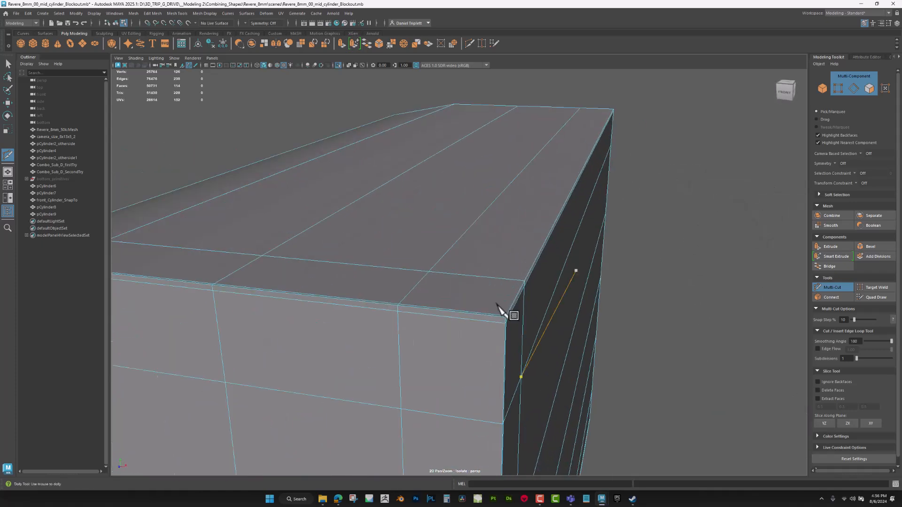
ctrl+click(515, 302)
alt+drag(517, 302, 543, 312)
scroll(610, 304, down, 5)
key(3)
key(1)
Move the whole copy along X back into line with the original and freeze its transformations
alt+right_drag(544, 312, 508, 296)
key(space)
drag(508, 296, 510, 277)
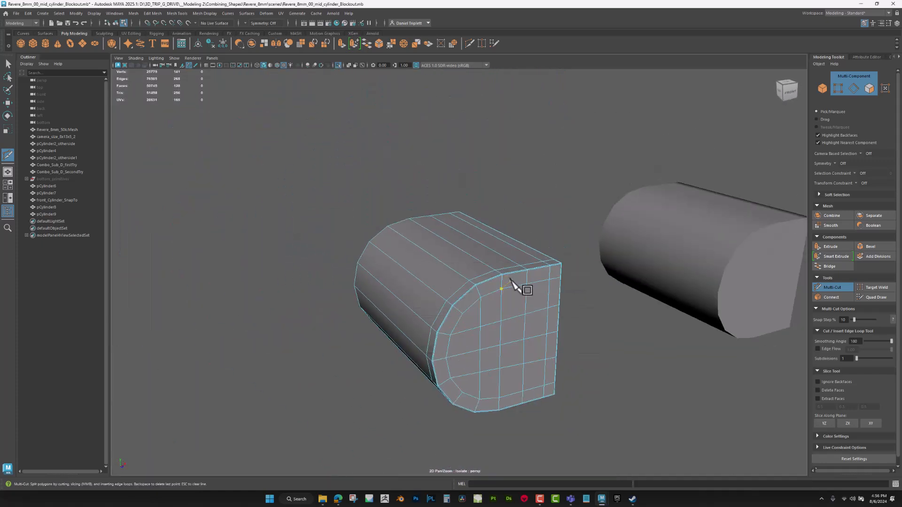
key(w)
right_drag(508, 288, 482, 281)
alt+drag(482, 282, 542, 289)
right_drag(543, 289, 558, 278)
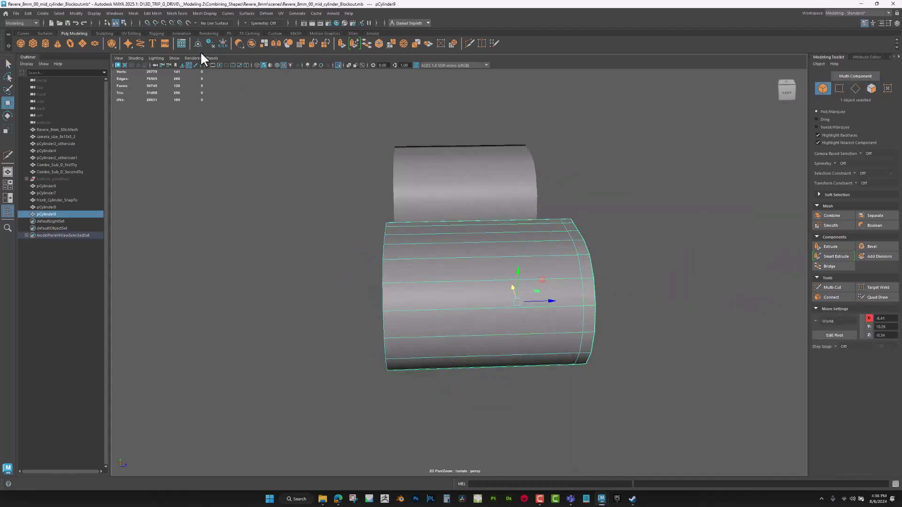
alt+drag(551, 299, 520, 324)
alt+right_drag(521, 323, 473, 306)
drag(464, 299, 616, 313)
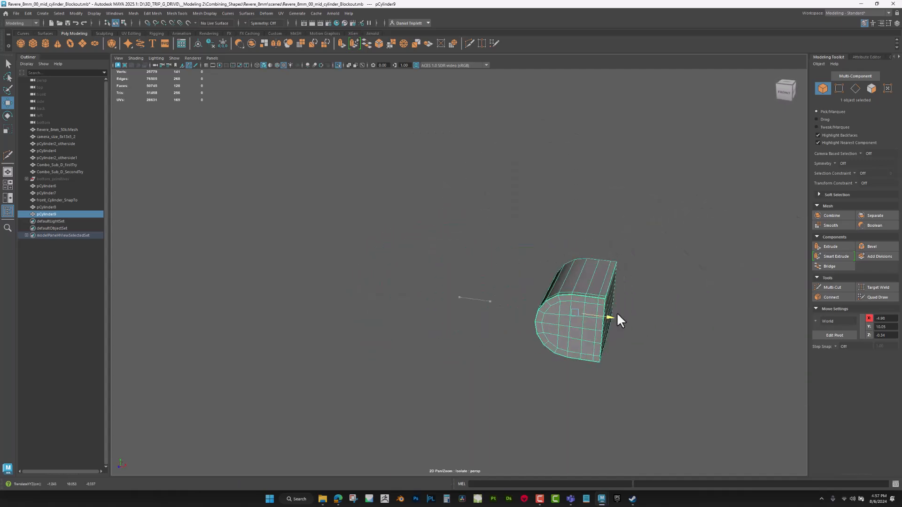
scroll(616, 312, up, 5)
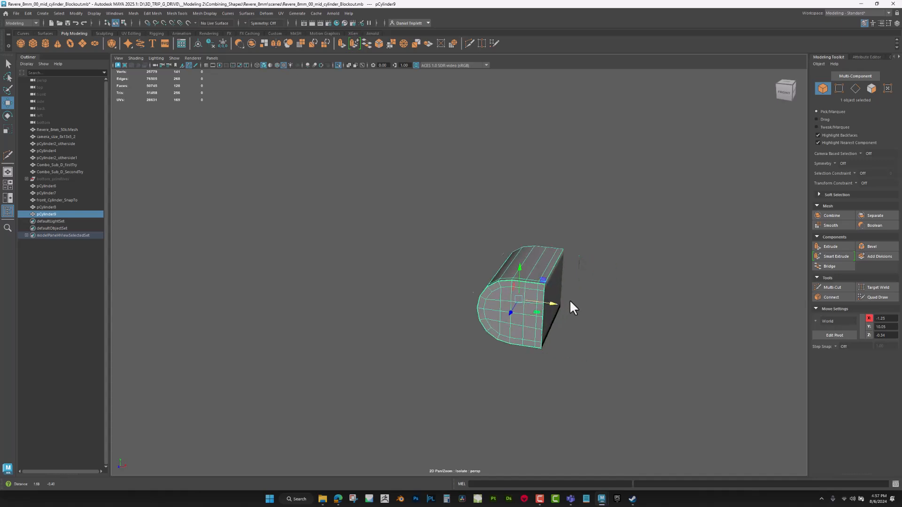
scroll(486, 288, up, 2)
drag(528, 340, 533, 340)
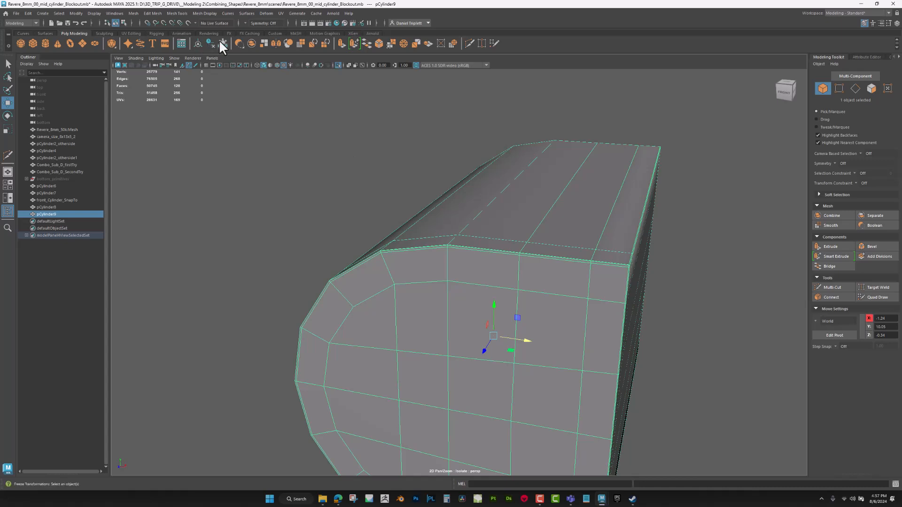
Move the copy aside along X by about -3.26
scroll(455, 257, down, 5)
drag(500, 299, 336, 278)
alt+drag(336, 278, 448, 264)
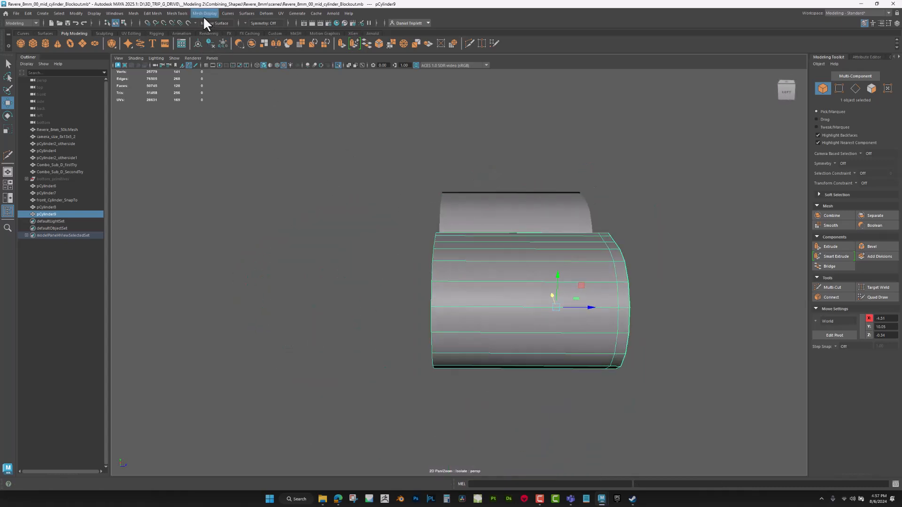
Try to mirror the copy along the Y axis with the axis position set to Object
click(132, 14)
click(193, 131)
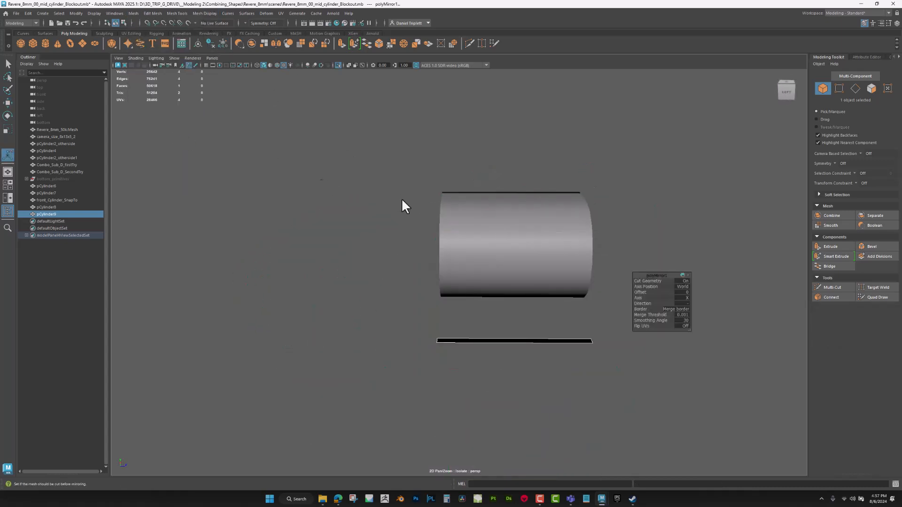
click(685, 300)
click(692, 307)
alt+drag(688, 306, 536, 305)
click(682, 286)
click(698, 297)
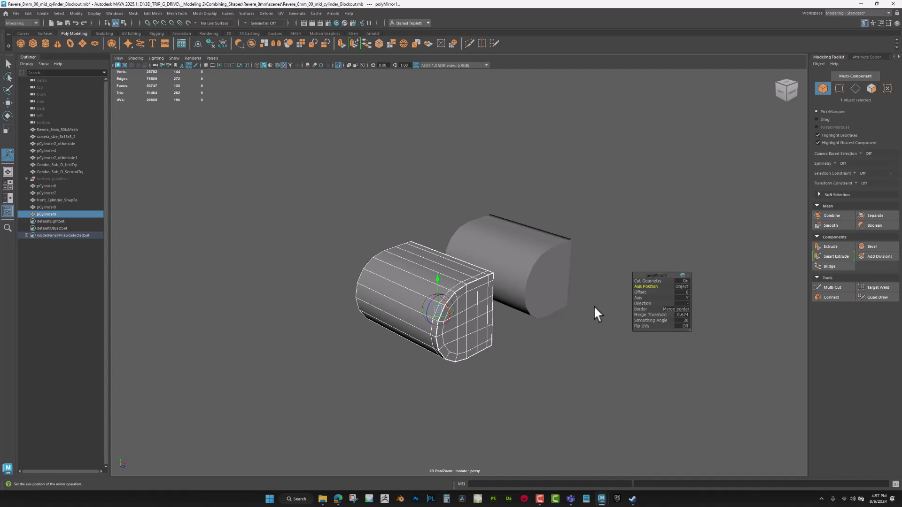
Undo the mirror operation on the copy
key(ctrl+z)
key(ctrl+z)
key(ctrl+z)
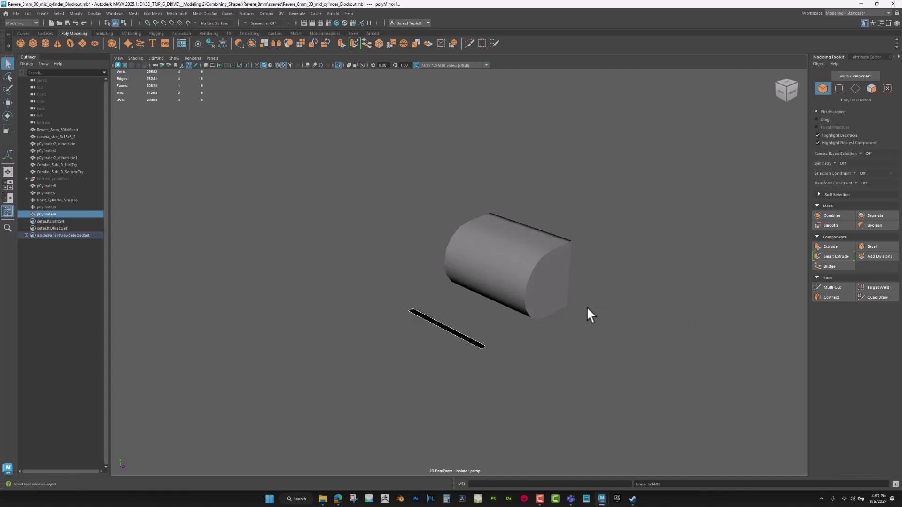
Move the copy's pivot along Z to its rear end, at about -2.41
alt+drag(543, 295, 492, 309)
key(w)
key(d)
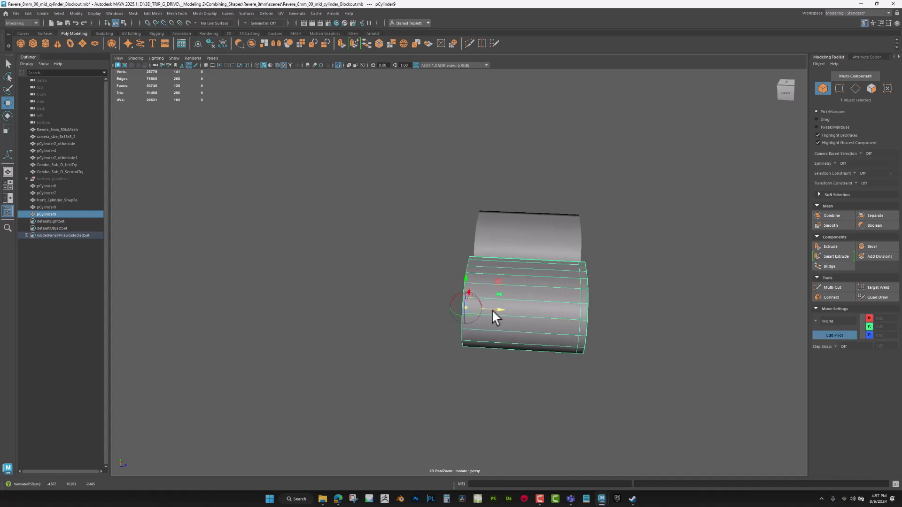
click(564, 303)
key(d)
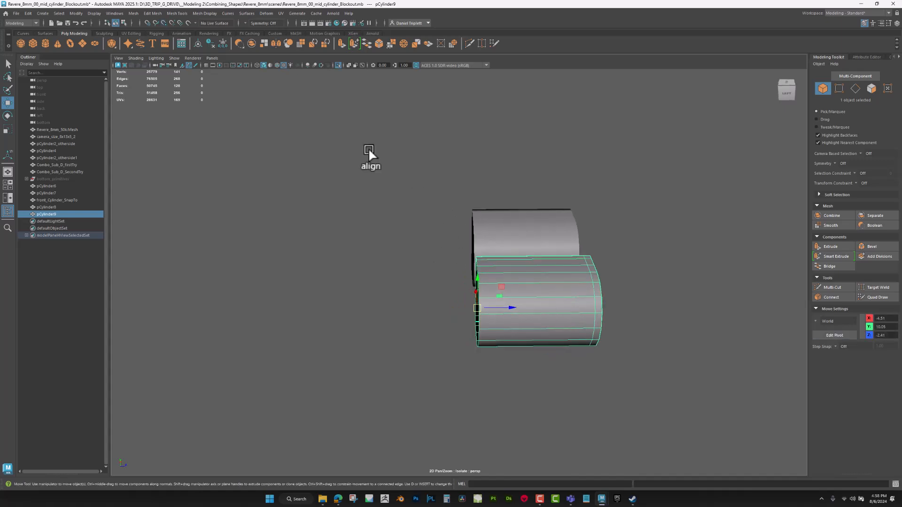
Mirror the copy across its rear end, with the axis position set to Object and the axis set to Z
click(149, 13)
mouse_move(135, 13)
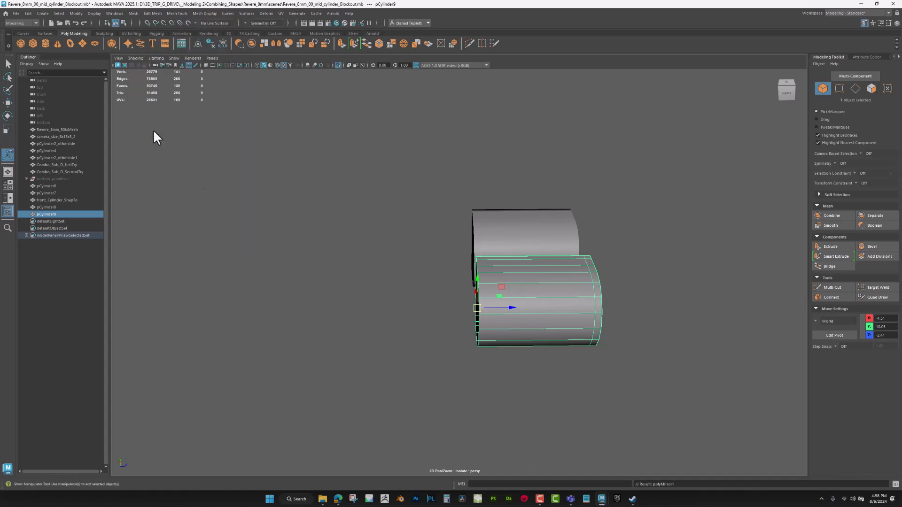
click(154, 130)
click(683, 297)
click(687, 308)
click(683, 286)
click(695, 296)
alt+drag(658, 291, 523, 260)
click(684, 297)
click(687, 315)
Set the mirror's merge threshold to 0.001 and check the vertices along the seam
scroll(520, 256, up, 3)
alt+middle_drag(518, 252, 536, 259)
scroll(541, 256, up, 3)
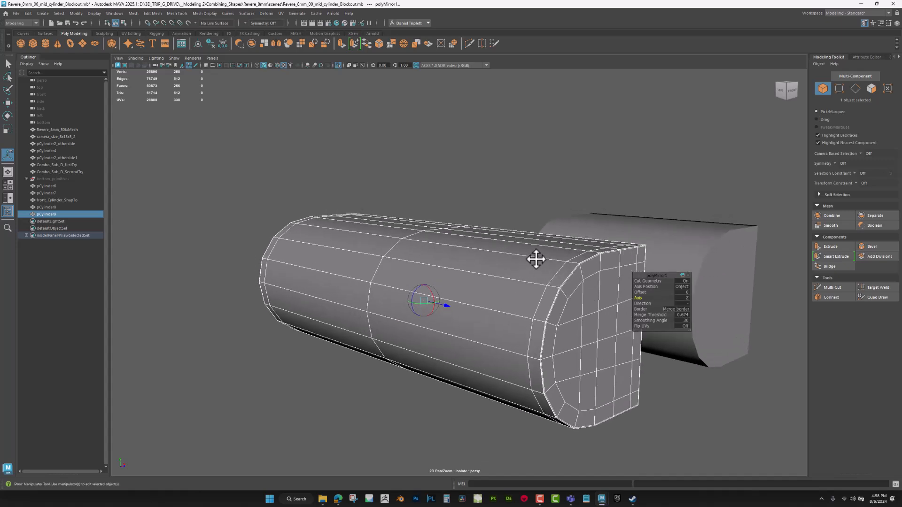
alt+drag(536, 257, 624, 296)
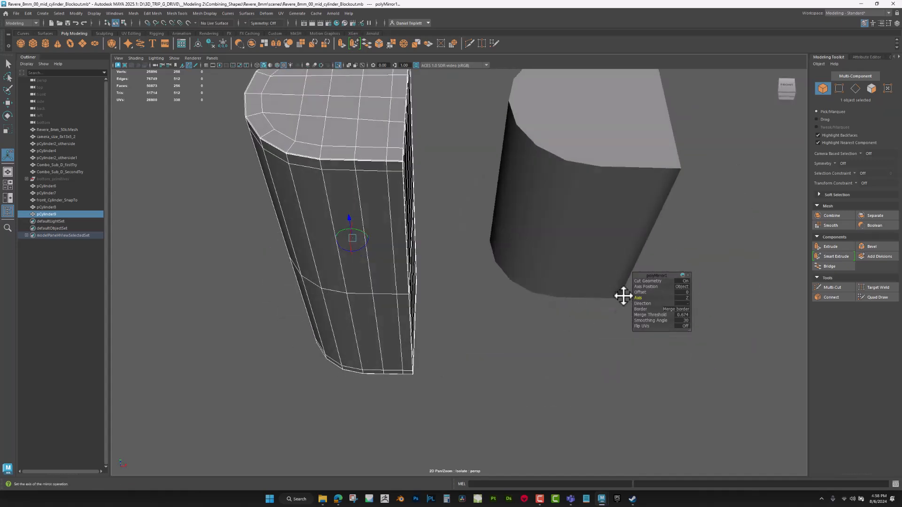
click(682, 315)
scroll(451, 308, up, 5)
alt+middle_drag(362, 333, 391, 308)
scroll(391, 308, up, 5)
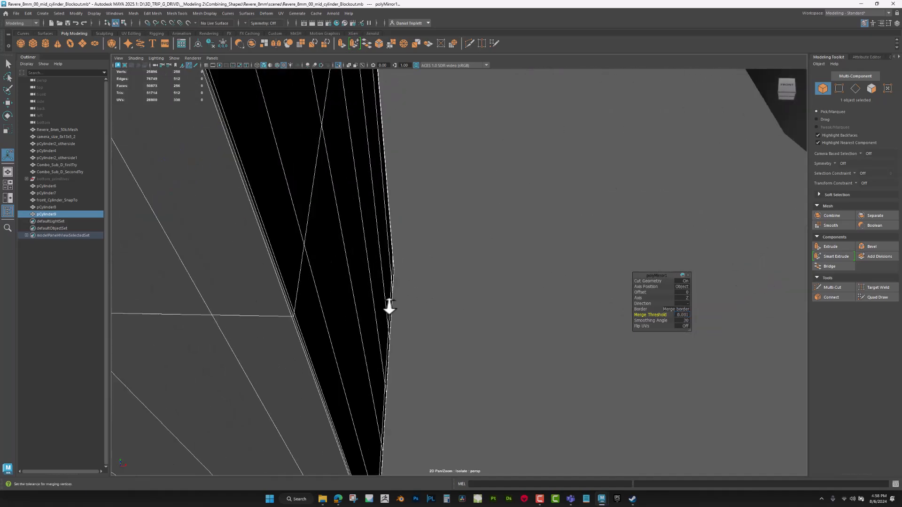
scroll(389, 308, down, 6)
alt+drag(390, 308, 441, 322)
scroll(414, 331, down, 8)
key(q)
scroll(467, 323, down, 3)
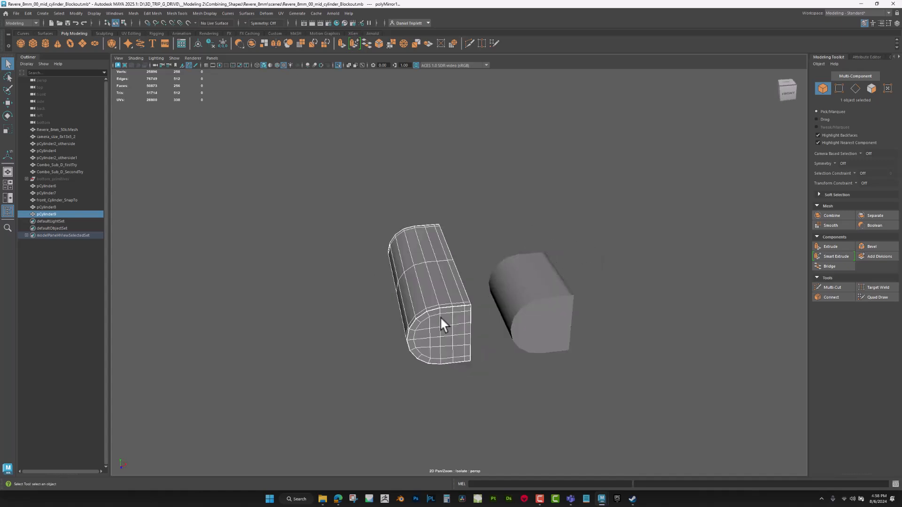
Add the mirrored D-shaped copy to the SnapTo_layer1 display layer
key(ctrl+a)
key(ctrl+a)
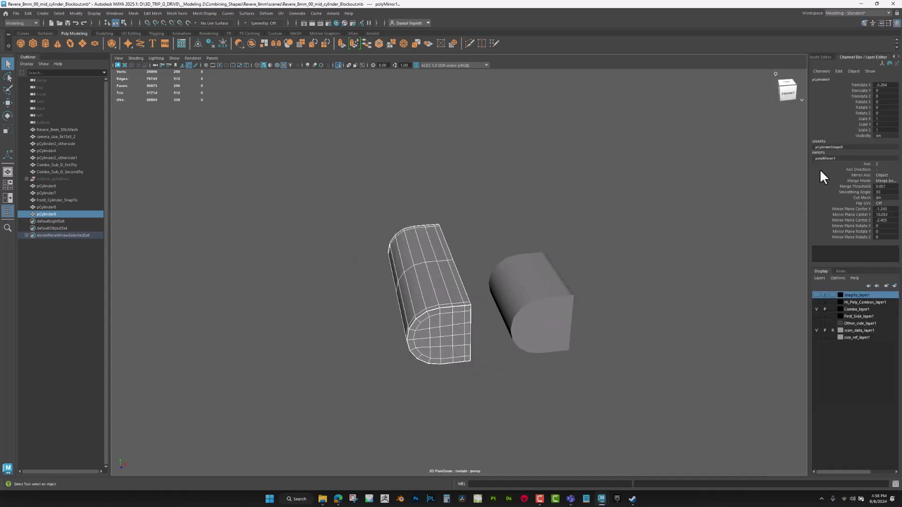
alt+drag(630, 256, 538, 268)
scroll(538, 267, up, 4)
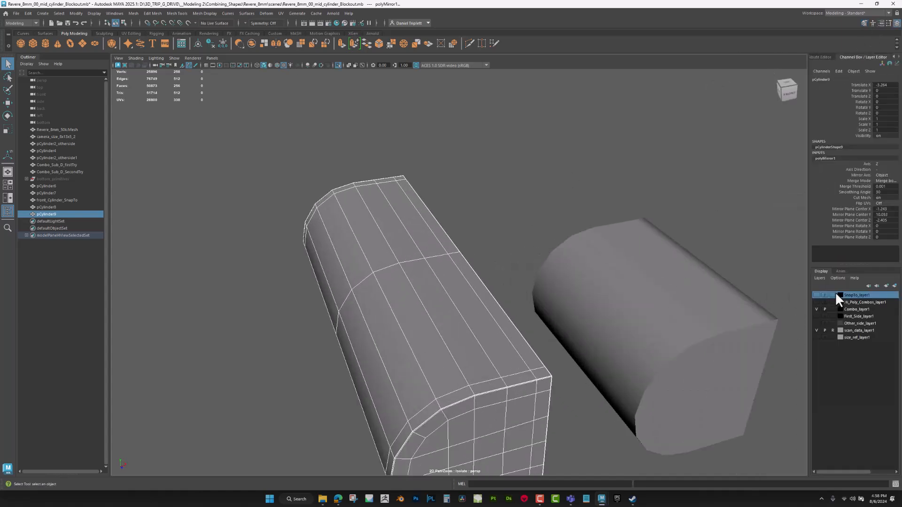
right_click(855, 296)
click(864, 312)
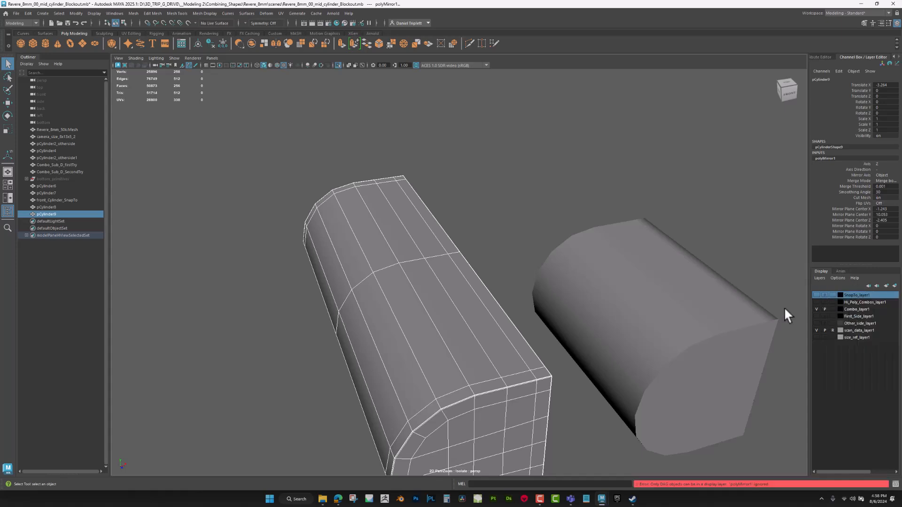
click(485, 385)
right_click(858, 295)
click(847, 310)
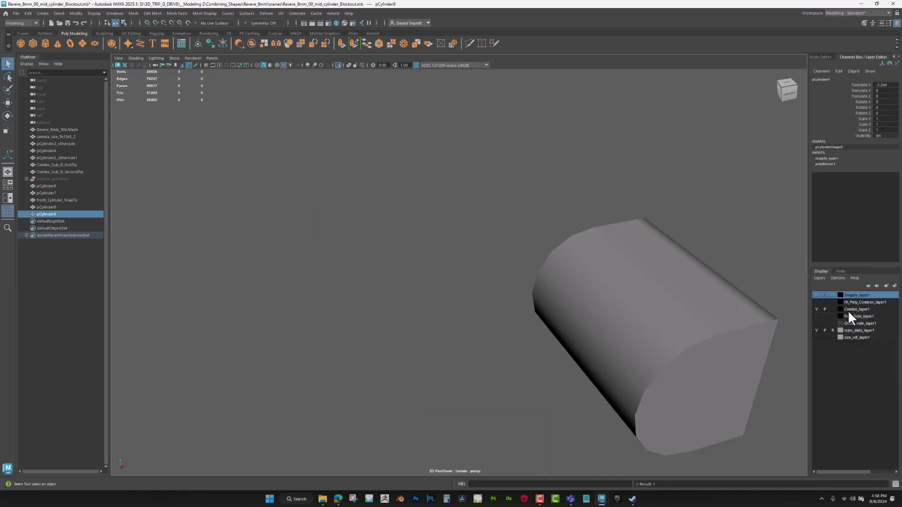
Delete the construction history of both D-shaped housings, leave isolation and save the scene
click(211, 46)
alt+drag(644, 208, 582, 259)
click(630, 274)
click(210, 45)
alt+middle_drag(507, 199, 511, 196)
key(ctrl+s)
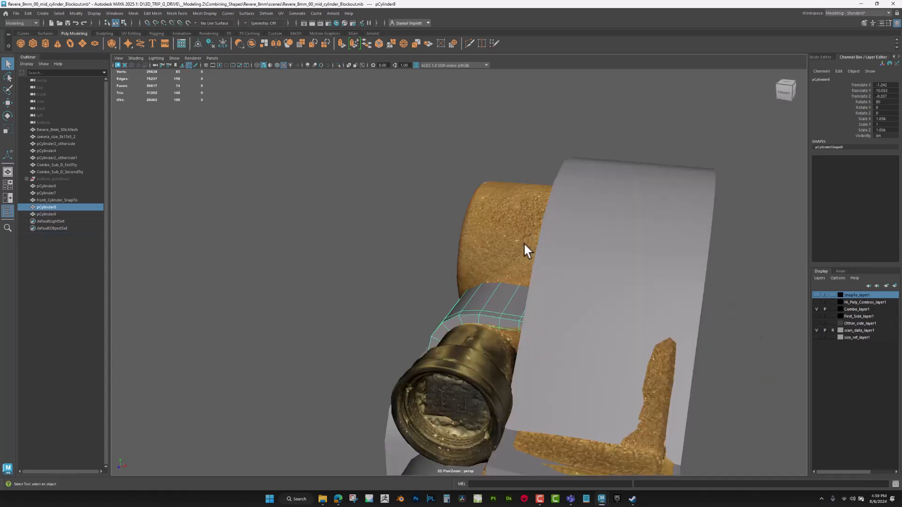
Inspect the fit of the D-shaped viewfinder housing against the scanned camera from several angles
alt+drag(523, 243, 502, 221)
alt+middle_drag(503, 222, 451, 287)
alt+right_drag(451, 287, 650, 250)
alt+middle_drag(452, 220, 450, 252)
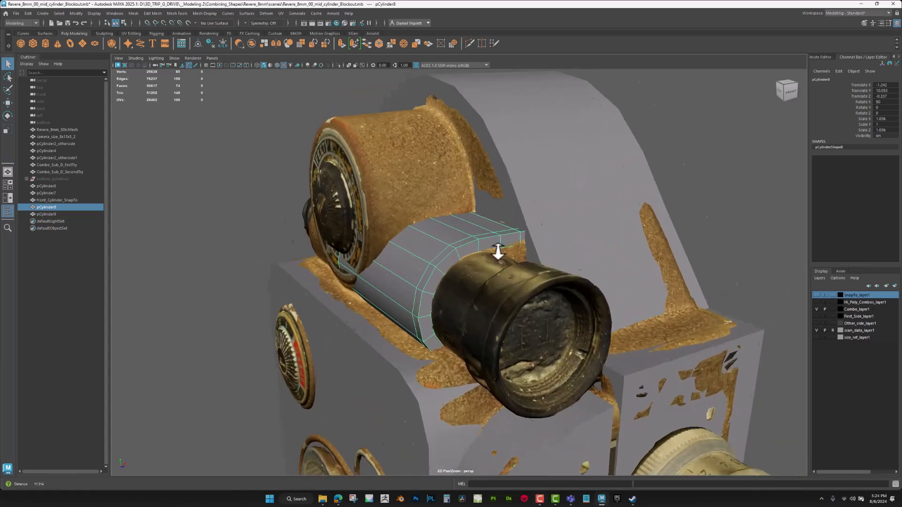
alt+right_drag(450, 252, 625, 249)
key(w)
middle_drag(439, 245, 478, 281)
drag(478, 281, 479, 281)
alt+drag(360, 277, 416, 245)
alt+right_drag(484, 256, 413, 277)
alt+drag(463, 263, 427, 275)
alt+middle_drag(427, 287, 434, 181)
alt+drag(433, 179, 474, 188)
Set the axis subdivisions of the spare cylinder below the camera to 20
click(531, 416)
alt+right_drag(599, 400, 563, 407)
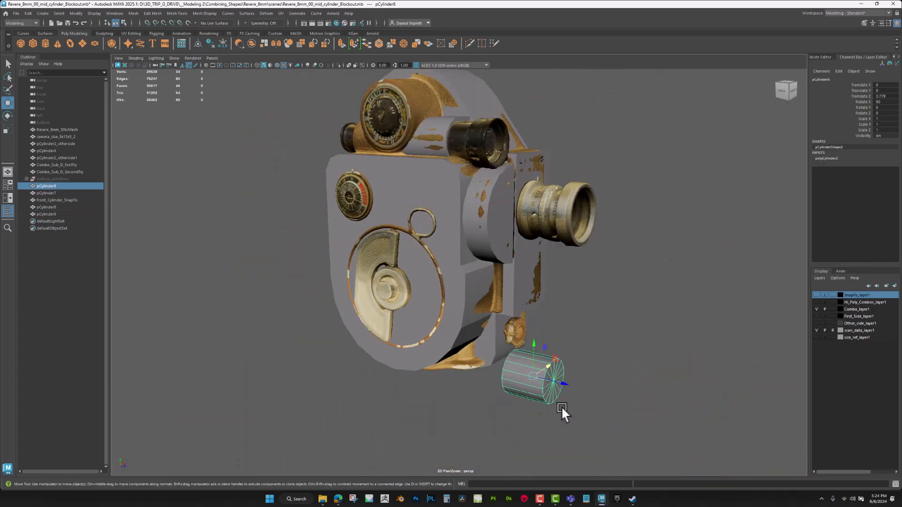
alt+middle_drag(510, 268, 519, 297)
alt+middle_drag(542, 376, 517, 362)
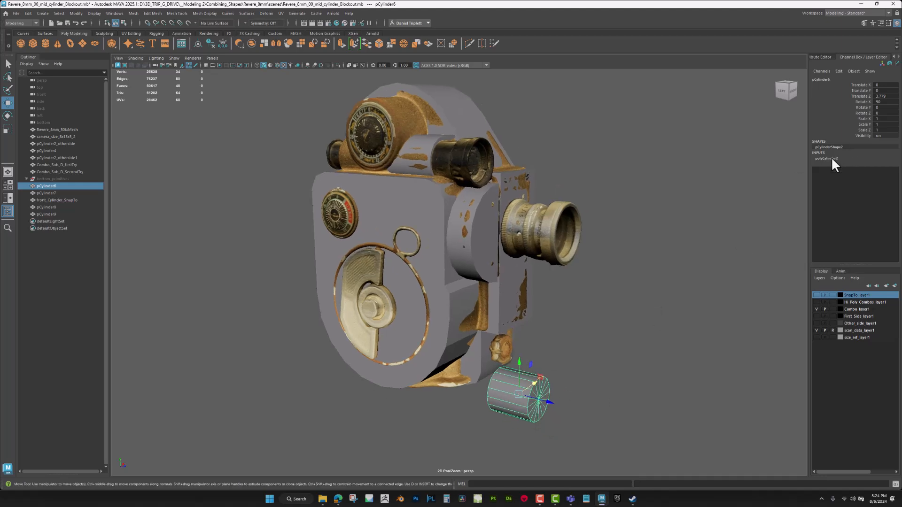
click(827, 159)
text(20)
key(Return)
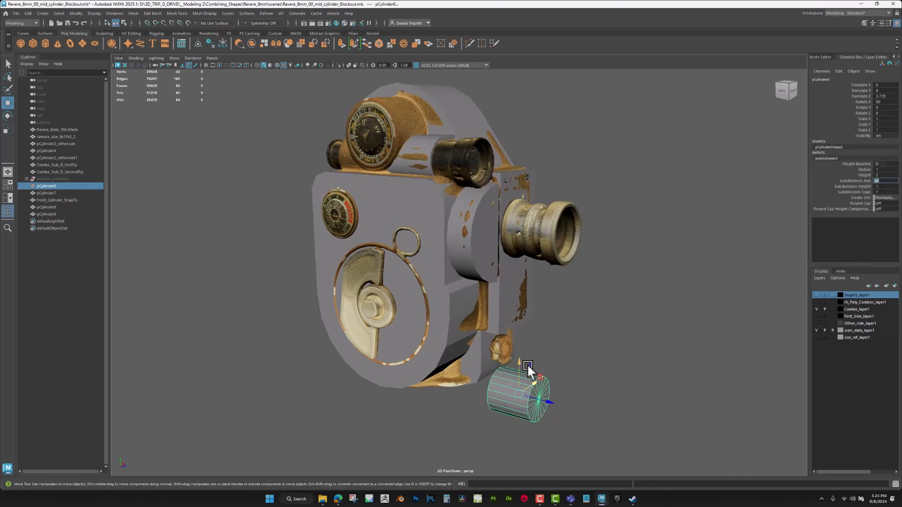
Duplicate the 20-sided cylinder, rotated -90 degrees on Y, and move the copy up to the camera's upper round side housing
alt+drag(489, 365, 541, 370)
key(e)
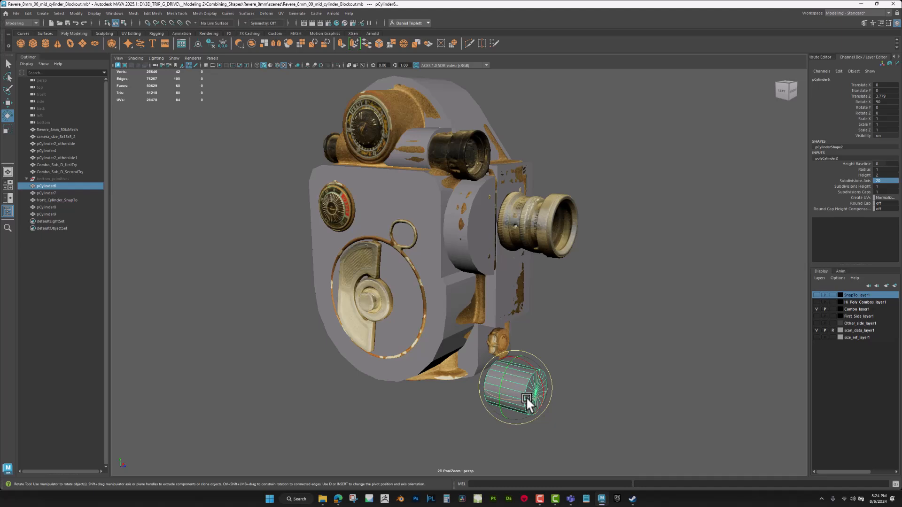
mouse_move(532, 398)
mouse_down()
mouse_move(479, 398)
mouse_move(586, 371)
mouse_move(484, 399)
mouse_move(498, 129)
mouse_move(464, 167)
mouse_move(405, 128)
mouse_move(373, 131)
mouse_up()
key(w)
Centre the new cylinder on the upper round housing in a wireframe side view, and scale its radius to about 1.625 to match the outline
key(space)
alt+middle_drag(410, 138, 423, 186)
alt+right_drag(423, 186, 519, 286)
middle_drag(520, 287, 509, 236)
key(4)
mouse_move(509, 234)
alt+right_down()
mouse_move(538, 241)
mouse_move(508, 232)
mouse_move(519, 232)
alt+right_up()
drag(519, 234, 520, 234)
key(r)
drag(522, 274, 523, 288)
key(w)
drag(514, 233, 515, 233)
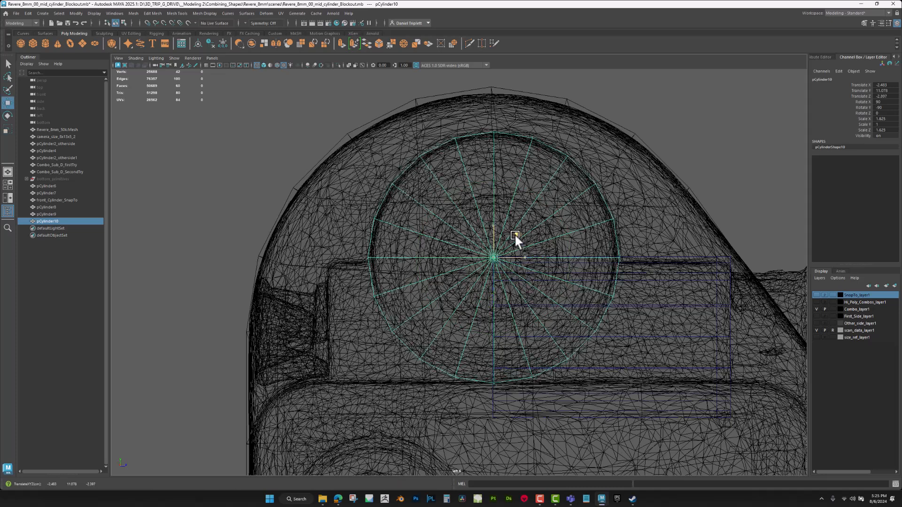
Move the new cylinder along X against the side of the camera body, to a Translate X of about -1.339
key(ctrl+z)
key(space)
drag(524, 220, 525, 200)
key(5)
scroll(489, 252, up, 3)
mouse_move(509, 221)
alt+middle_down()
mouse_move(490, 251)
mouse_move(477, 306)
alt+middle_up()
scroll(491, 252, up, 3)
alt+drag(478, 305, 442, 221)
key(d)
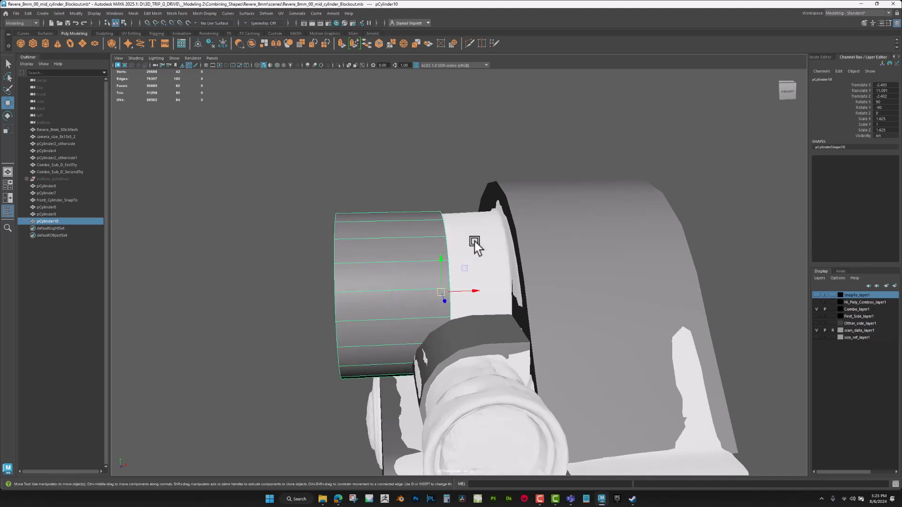
drag(475, 292, 505, 217)
Move the cylinder's outer end vertices inward along X to match the depth of the scanned round housing
right_drag(405, 269, 380, 266)
alt+drag(380, 266, 358, 236)
drag(342, 187, 446, 376)
drag(411, 300, 494, 286)
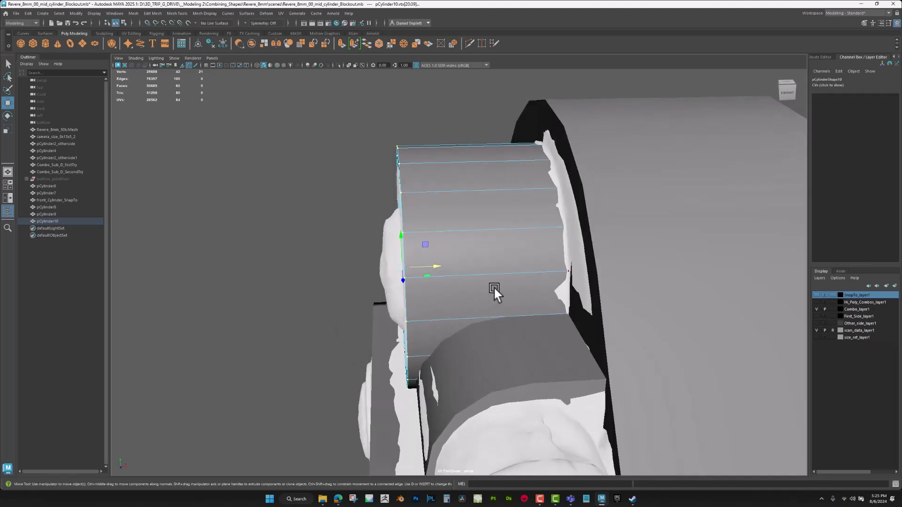
Extrude the faces of the cylinder's outer cap as an inset with an Offset of 0.125
right_drag(483, 294, 499, 251)
alt+drag(499, 251, 433, 258)
right_drag(507, 202, 467, 245)
alt+drag(467, 245, 480, 244)
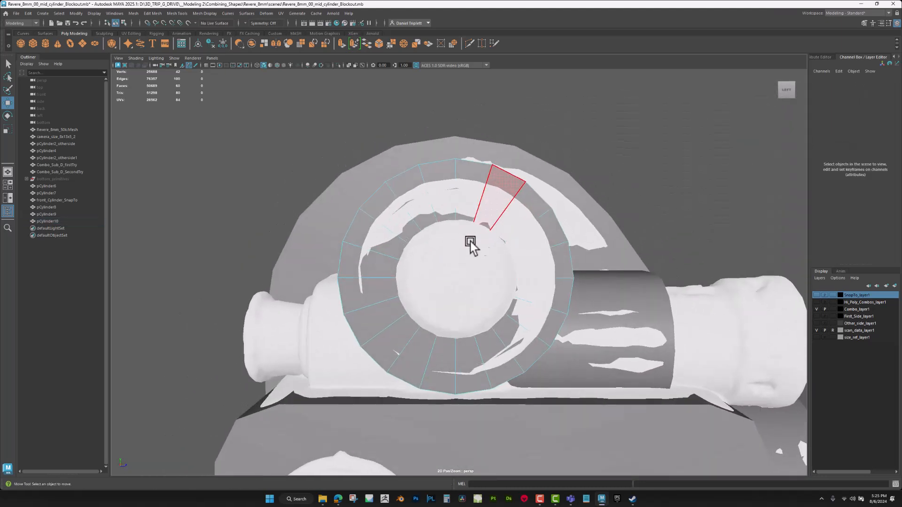
double_click(493, 325)
alt+drag(494, 312, 419, 314)
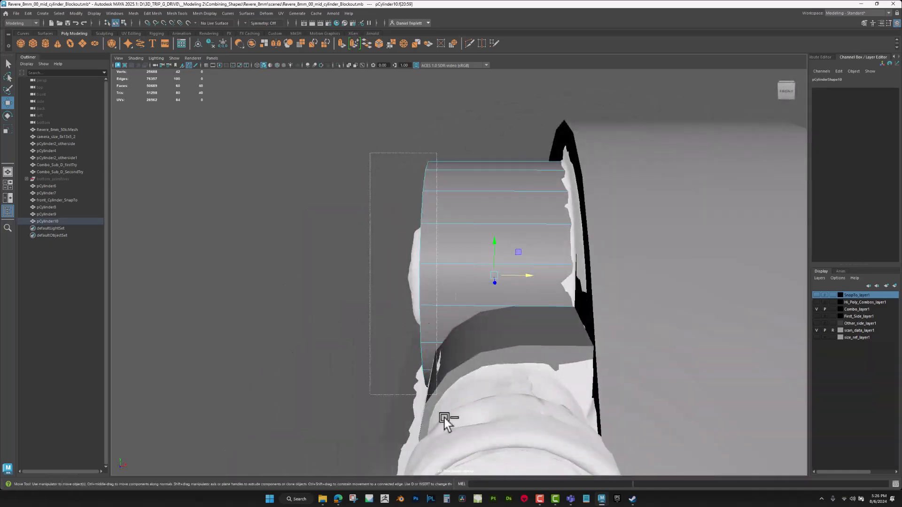
key(4)
alt+drag(475, 420, 529, 396)
click(528, 397)
alt+drag(571, 365, 623, 281)
drag(447, 259, 471, 287)
alt+drag(472, 286, 493, 285)
key(ctrl+e)
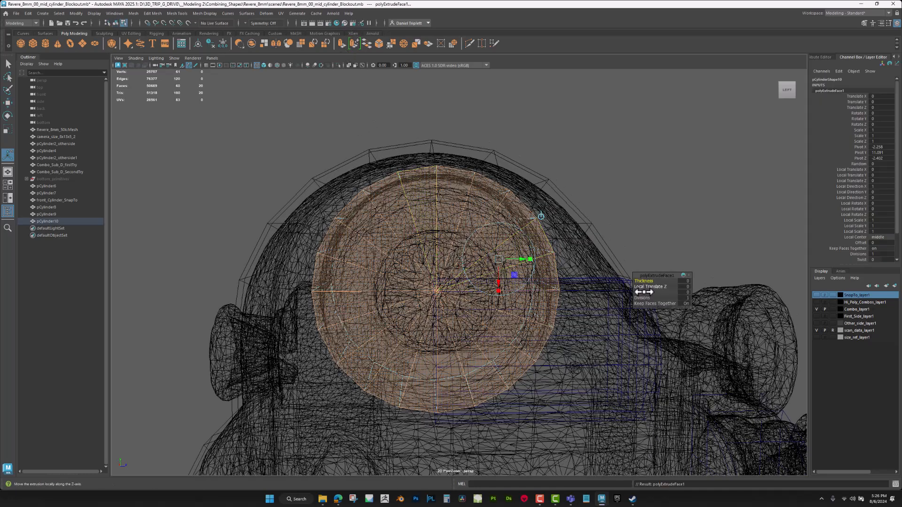
drag(644, 292, 644, 291)
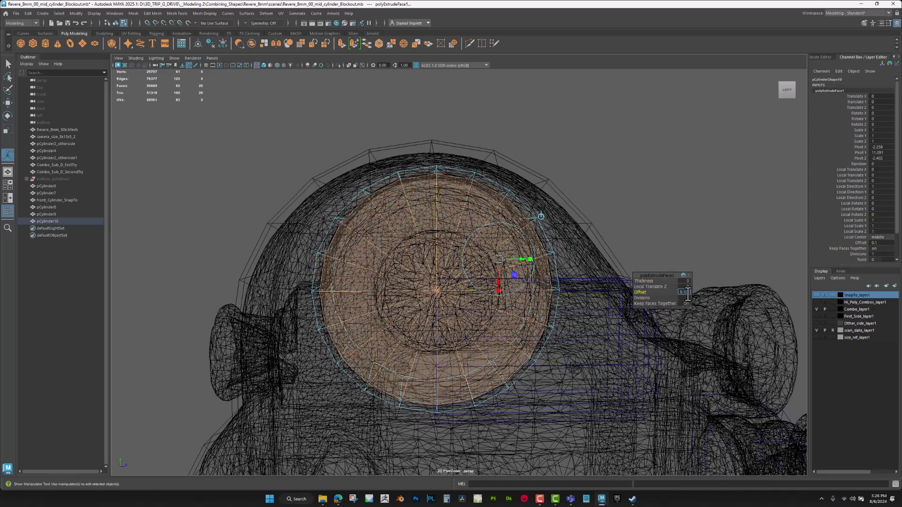
text(25)
key(Return)
Delete the inner cap's diagonal radial edges, keeping only the vertical and horizontal cross through its centre
alt+drag(515, 354, 501, 350)
key(q)
alt+middle_drag(506, 336, 508, 340)
right_drag(441, 271, 442, 242)
click(452, 217)
shift+click(475, 233)
shift+click(493, 247)
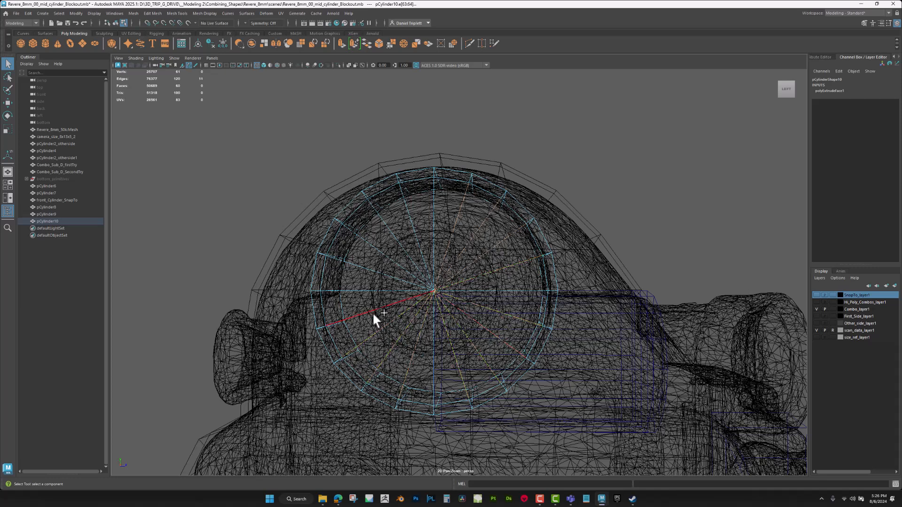
shift+click(393, 233)
shift+click(406, 224)
key(ctrl+Delete)
key(w)
Isolate the cylinder in a side view and cut a grid of vertical and horizontal edges between opposite vertices of the inner cap
alt+drag(419, 231, 444, 238)
key(space)
key(5)
right_drag(555, 182, 582, 162)
key(ctrl+1)
alt+middle_drag(556, 183, 544, 198)
click(470, 43)
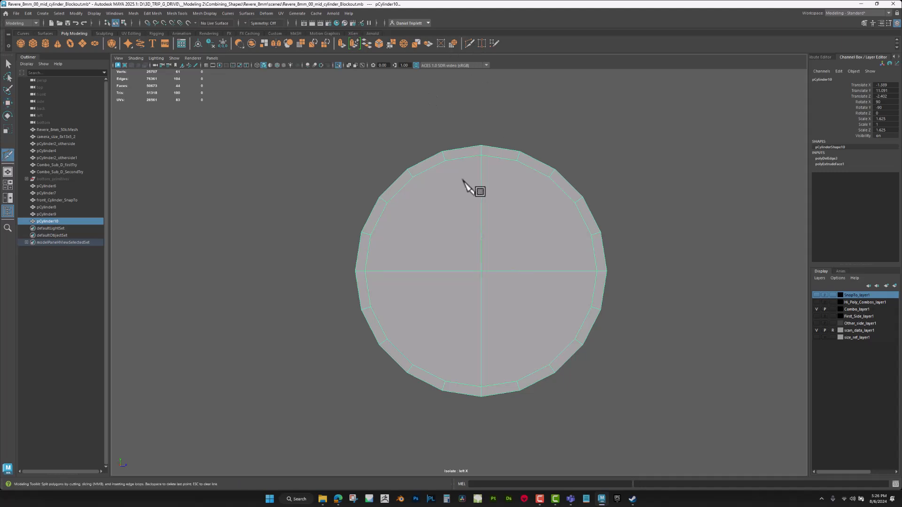
click(445, 161)
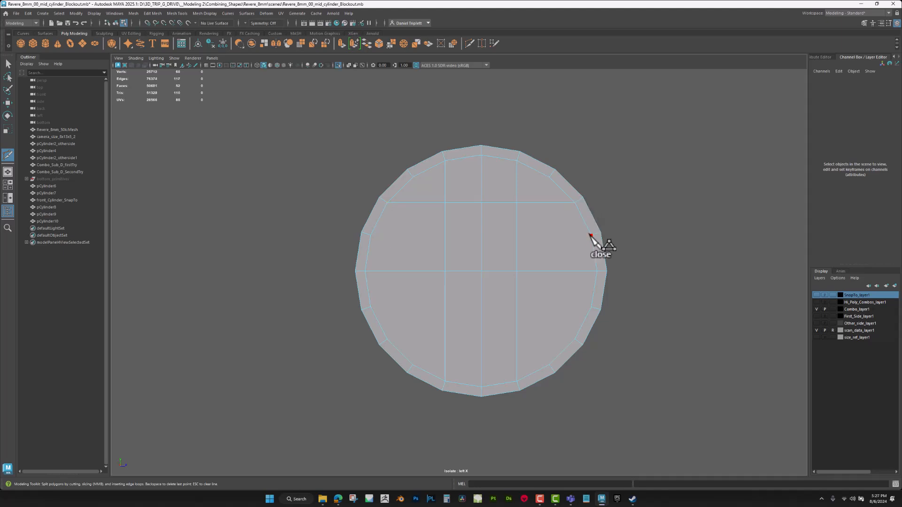
click(371, 307)
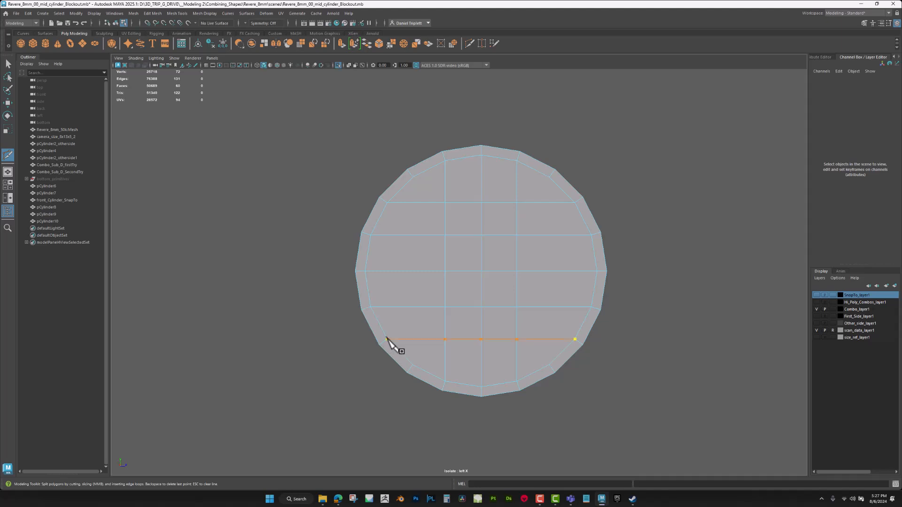
Average the cap's interior grid vertices repeatedly to even out the quads, and delete the cylinder's construction history
right_drag(442, 213, 414, 221)
click(152, 13)
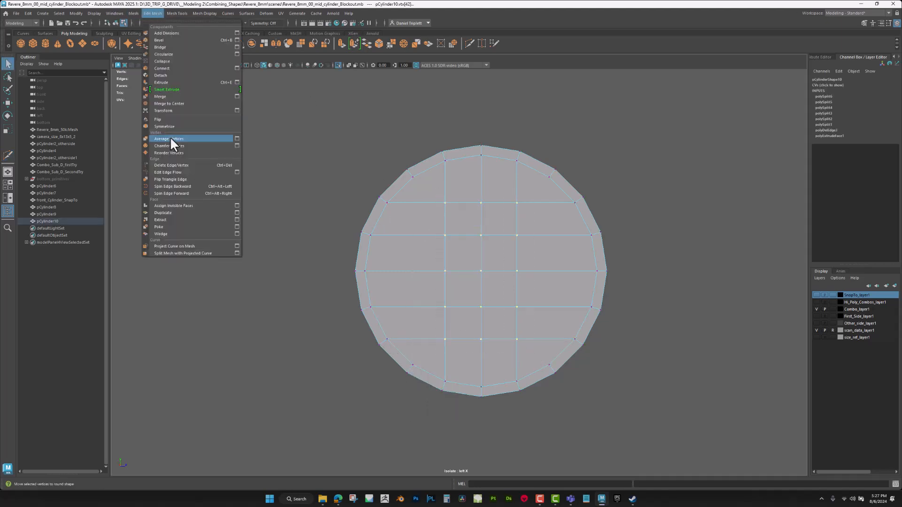
click(170, 133)
key(g)
key(g)
key(g)
key(g)
key(g)
key(g)
right_drag(491, 251, 520, 224)
key(alt+shift+d)
Insert an edge loop around the cylinder's side wall close to its outer rim
alt+drag(511, 195, 483, 228)
click(468, 44)
ctrl+click(457, 180)
scroll(535, 216, down, 5)
key(w)
click(483, 227)
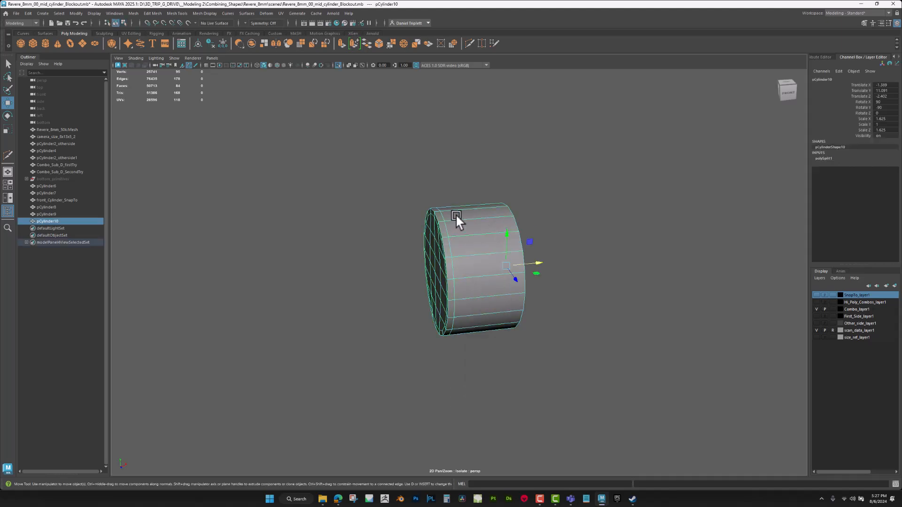
Freeze the cylinder's transformations and place a duplicate of it further out along X
click(224, 42)
shift+drag(534, 259, 374, 255)
scroll(424, 227, up, 5)
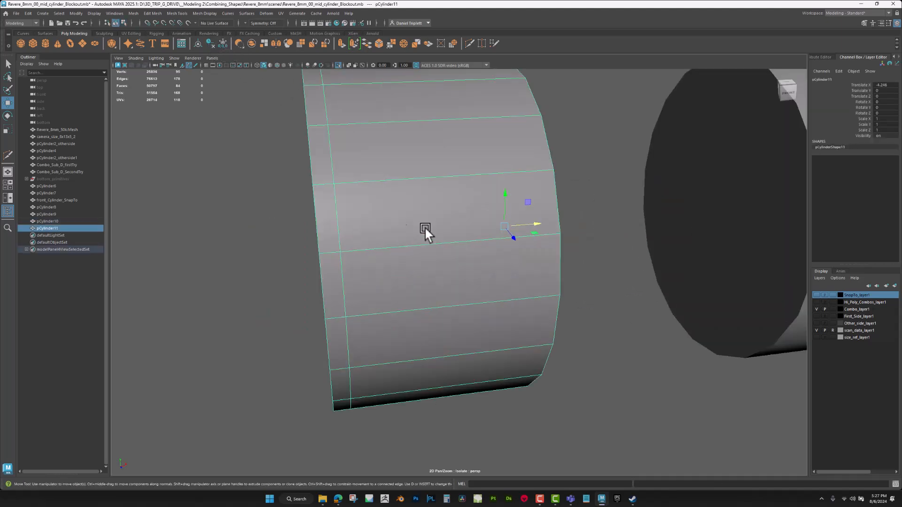
Add tight support edge loops beside the duplicate cylinder's outer rim, on the side wall and on the cap
alt+drag(425, 226, 458, 226)
click(470, 44)
scroll(400, 136, up, 3)
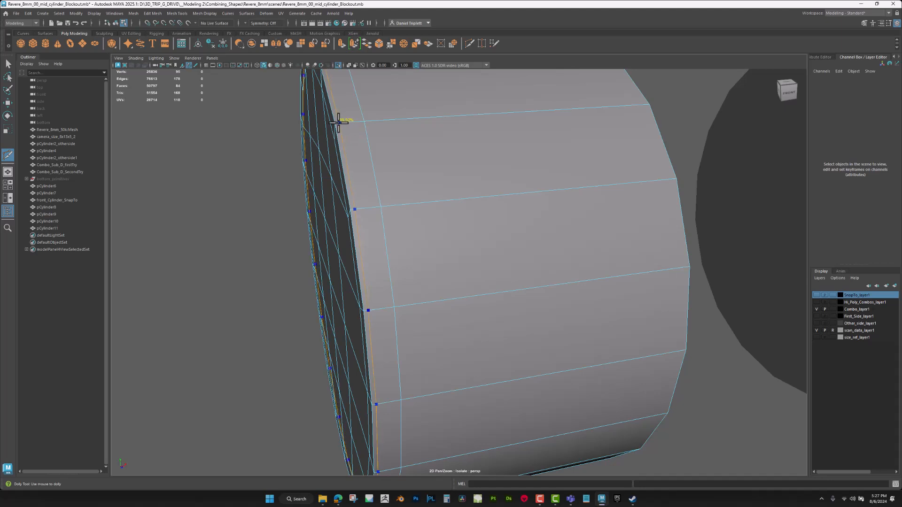
alt+drag(336, 123, 402, 145)
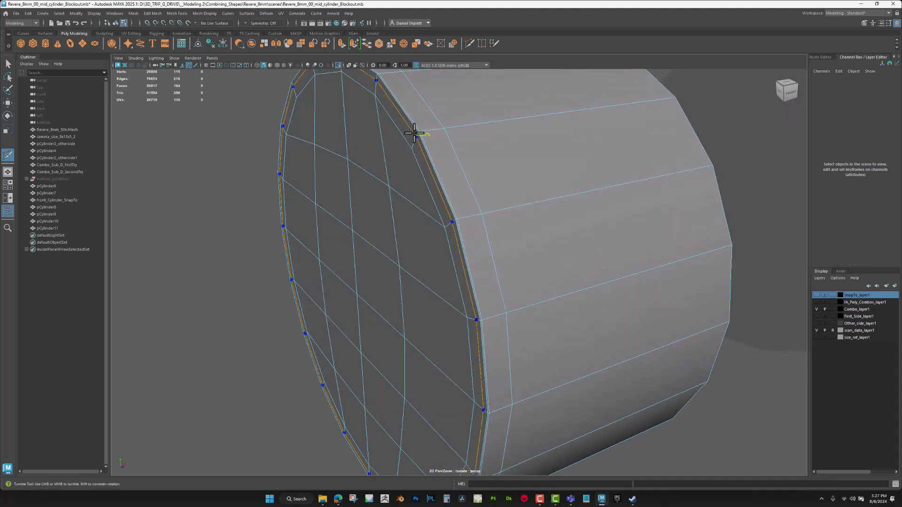
scroll(430, 158, down, 4)
scroll(443, 169, up, 5)
scroll(447, 202, up, 3)
alt+drag(450, 234, 469, 247)
ctrl+click(608, 88)
scroll(608, 88, down, 5)
alt+drag(536, 227, 704, 294)
Assign the duplicate cylinder to the hidden SnapTo_layer1 and bring the whole camera back into view
key(w)
scroll(445, 195, down, 5)
click(446, 197)
right_click(852, 294)
click(847, 310)
alt+middle_drag(348, 294, 421, 289)
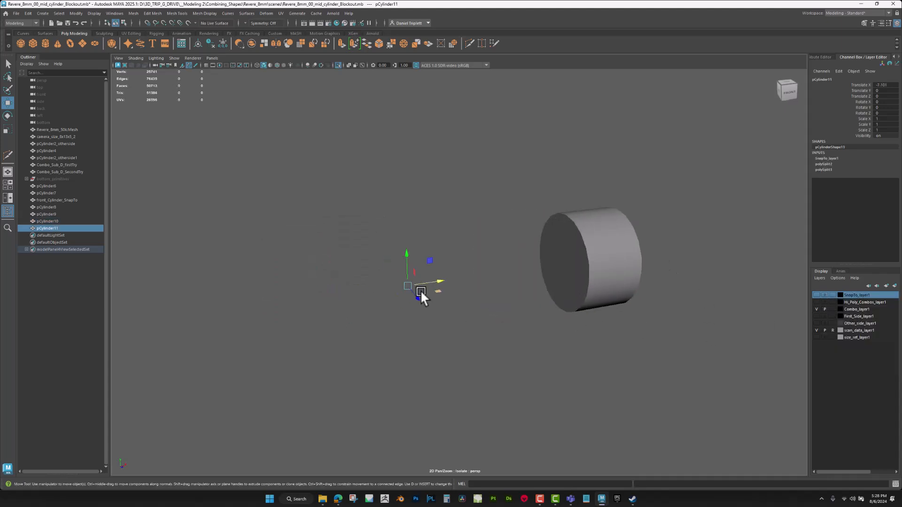
key(ctrl+1)
Isolate the upper round cylinder together with the D-shaped viewfinder housing
alt+drag(438, 293, 458, 314)
click(460, 313)
shift+click(521, 309)
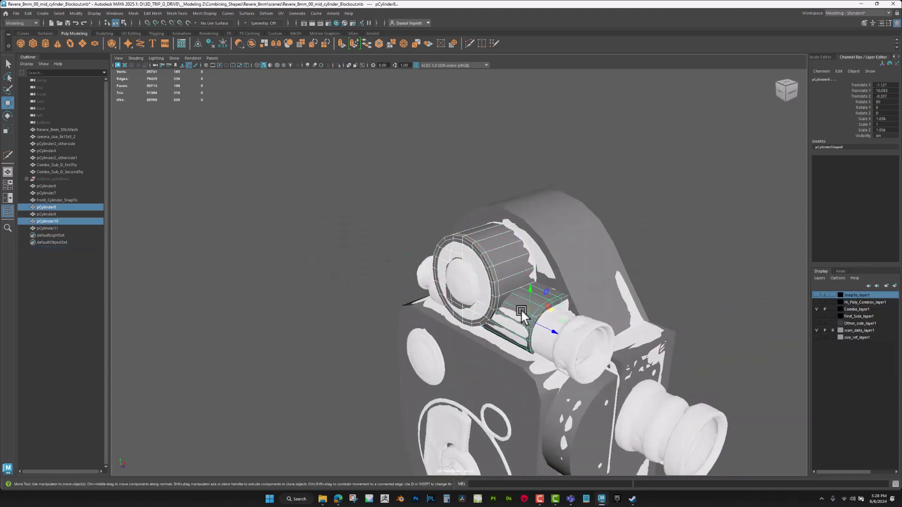
key(ctrl+1)
Snap the D-shaped housing's inner end vertices along Z to the round cylinder's vertical centre line in the side view
alt+drag(520, 309, 450, 285)
key(space)
alt+middle_drag(447, 282, 433, 211)
alt+right_drag(433, 211, 497, 395)
alt+middle_drag(497, 395, 456, 323)
click(453, 320)
right_drag(452, 321, 347, 221)
drag(471, 325, 407, 193)
alt+right_drag(407, 192, 472, 249)
scroll(471, 250, up, 3)
click(277, 65)
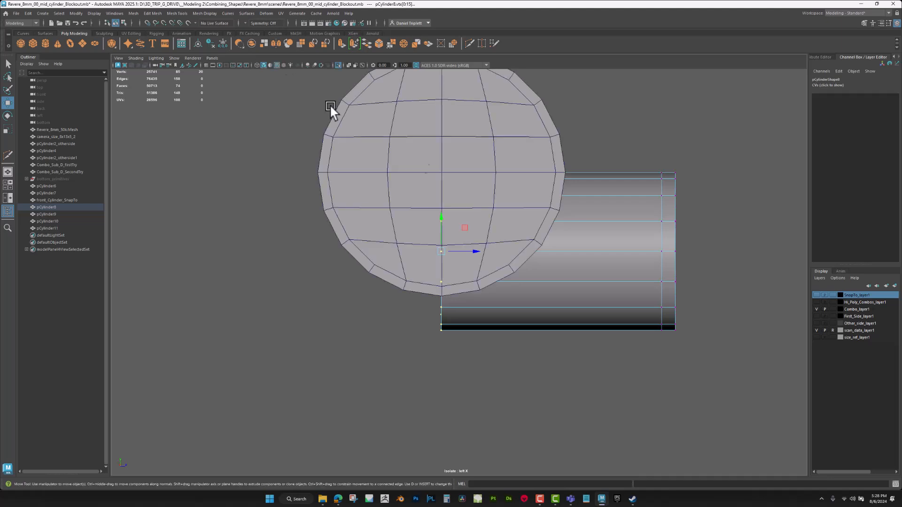
mouse_move(470, 251)
mouse_down()
mouse_move(455, 256)
mouse_move(441, 283)
mouse_up()
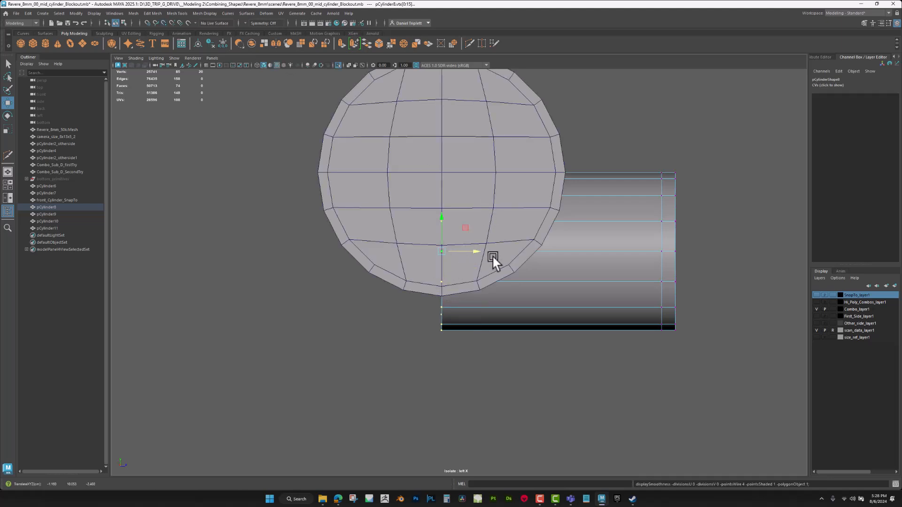
alt+middle_drag(487, 260, 472, 294)
right_click(584, 237)
right_drag(584, 236, 598, 229)
Insert four edge loops across the D-shaped housing where it meets the corner vertices of the round cylinder
scroll(531, 267, down, 3)
scroll(531, 267, up, 5)
key(space)
drag(492, 230, 467, 211)
alt+right_drag(467, 211, 616, 234)
alt+drag(498, 232, 487, 246)
alt+middle_drag(423, 303, 498, 210)
alt+drag(437, 293, 387, 262)
alt+drag(462, 295, 418, 300)
click(469, 43)
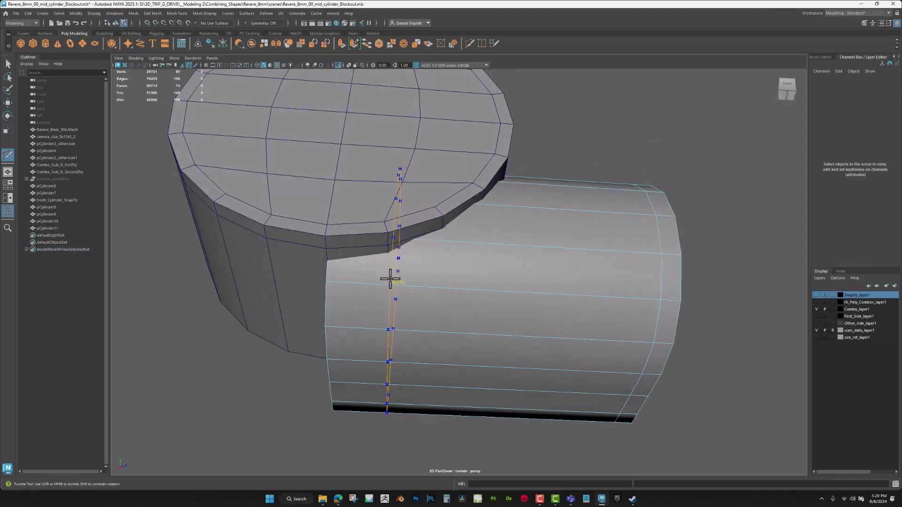
ctrl+click(392, 280)
alt+drag(439, 264, 484, 285)
ctrl+click(447, 289)
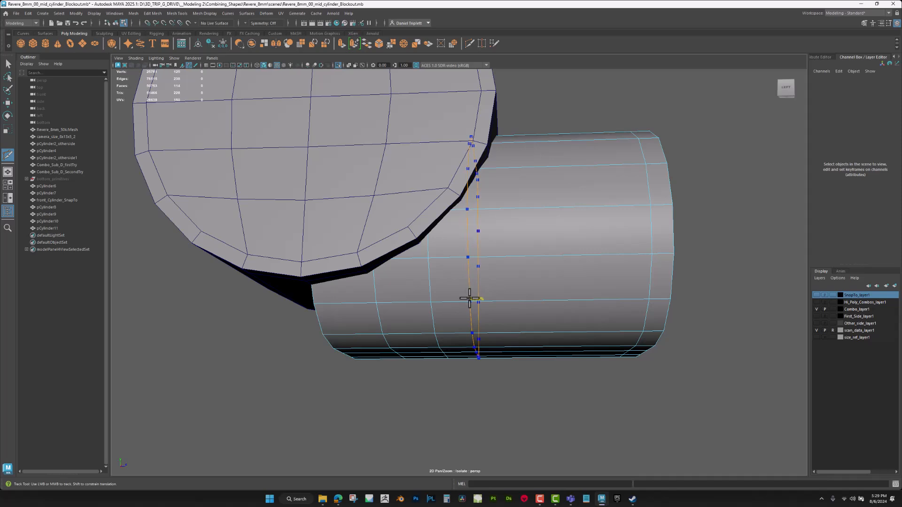
ctrl+click(471, 299)
alt+drag(471, 299, 506, 217)
click(493, 302)
alt+middle_drag(505, 218, 507, 225)
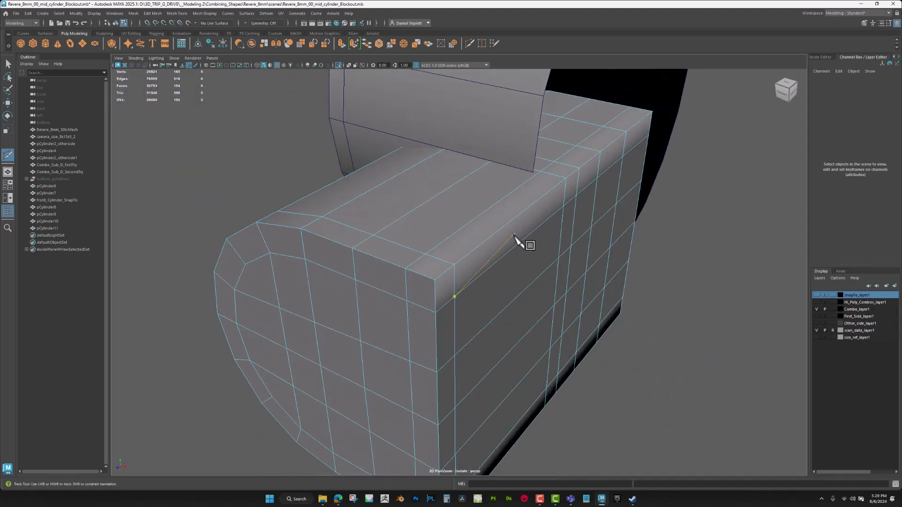
Select the flat back faces of the D-shaped housing in the front view and delete them
right_drag(529, 231, 532, 221)
alt+drag(536, 225, 637, 248)
key(space)
mouse_move(637, 249)
mouse_down()
mouse_move(665, 247)
mouse_move(639, 267)
mouse_up()
drag(503, 75, 504, 75)
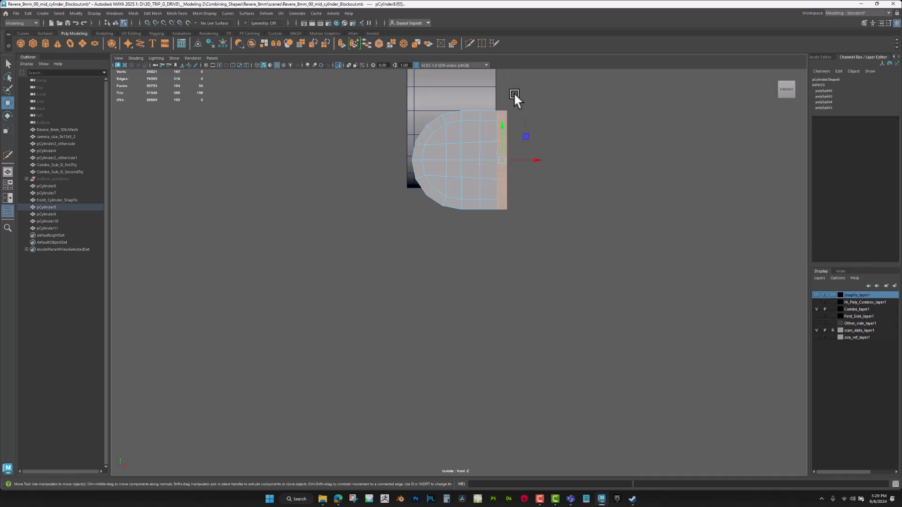
click(511, 249)
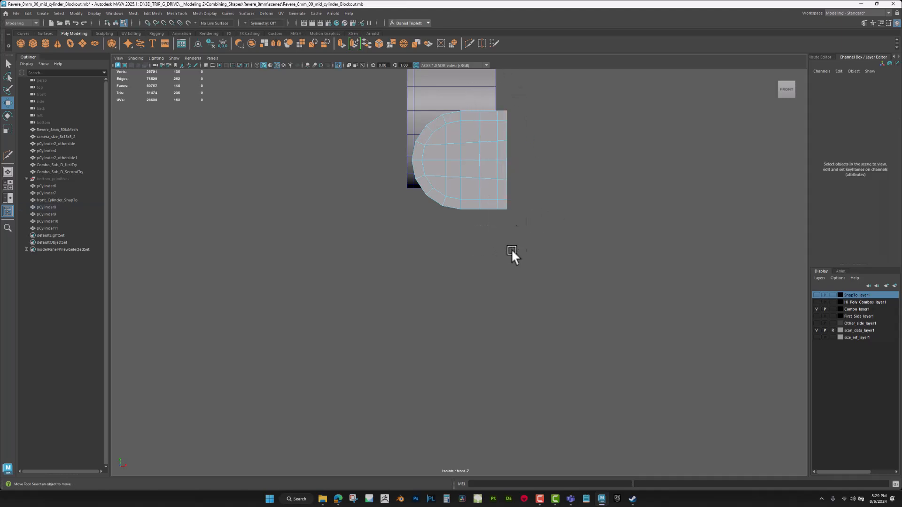
Shift the D-shaped housing's open-side vertex columns inward to the round cylinder's back edge, and slide the neighbouring column for even spacing
scroll(512, 254, up, 4)
right_drag(528, 219, 523, 198)
double_click(524, 181)
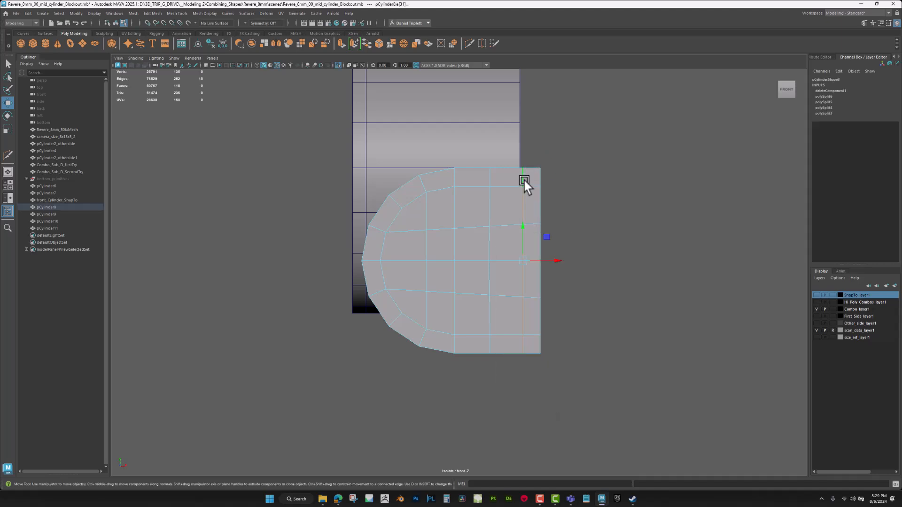
right_drag(517, 167, 490, 175)
drag(510, 147, 575, 362)
drag(562, 257, 542, 261)
drag(476, 151, 498, 390)
ctrl+shift+drag(534, 257, 515, 261)
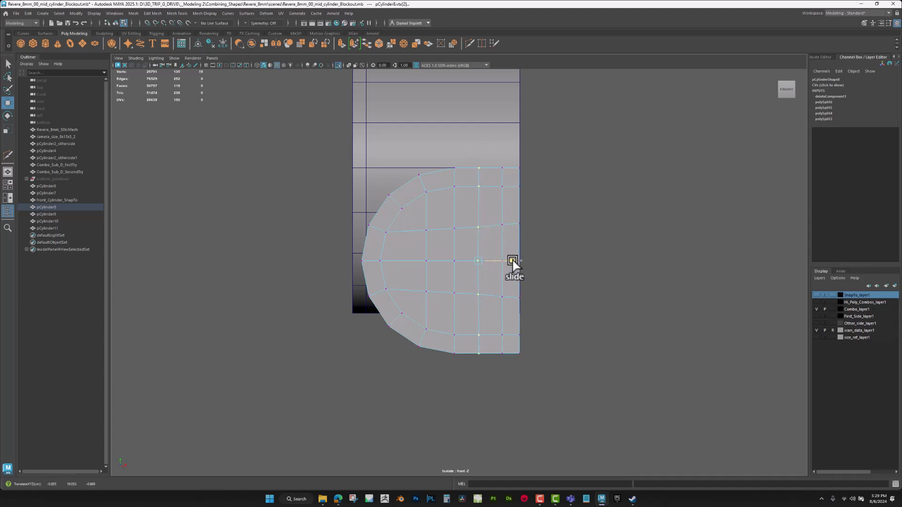
Snap the vertices on the D-shaped housing's open side exactly to the round cylinder's back edge along X
alt+middle_drag(585, 179, 587, 213)
scroll(578, 226, up, 1)
drag(565, 380, 515, 112)
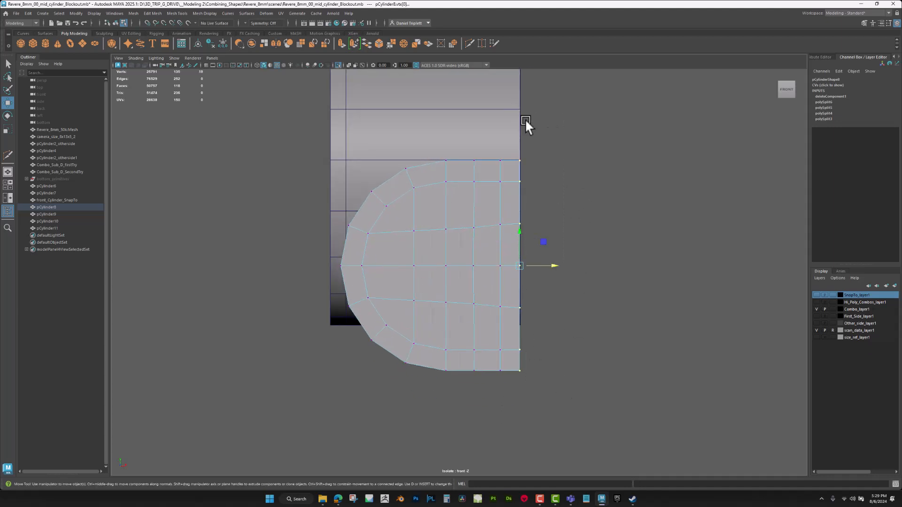
alt+middle_drag(564, 242, 596, 312)
key(v)
drag(589, 335, 550, 177)
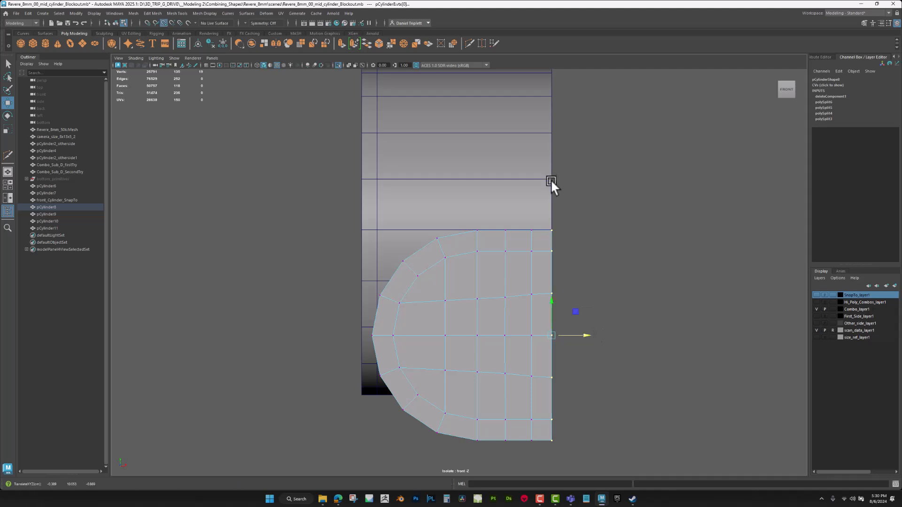
Cut a continuous edge line across the D-shaped housing, following its intersection with the round cylinder through to the open back edge
key(space)
drag(585, 228, 420, 267)
click(470, 43)
click(343, 259)
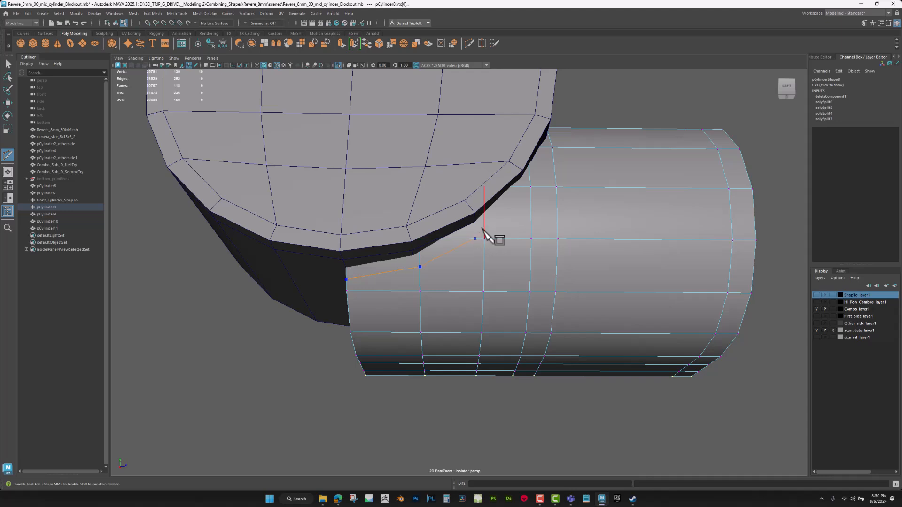
alt+drag(484, 232, 460, 326)
click(517, 210)
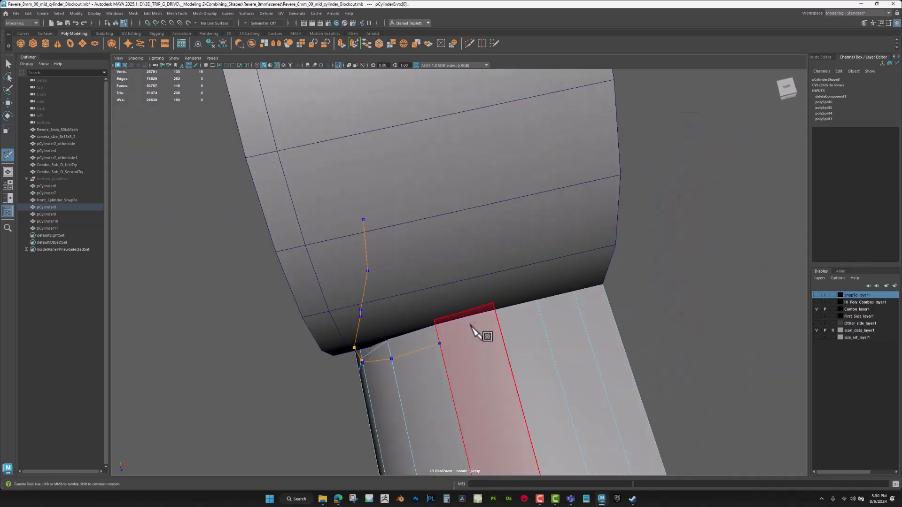
click(539, 314)
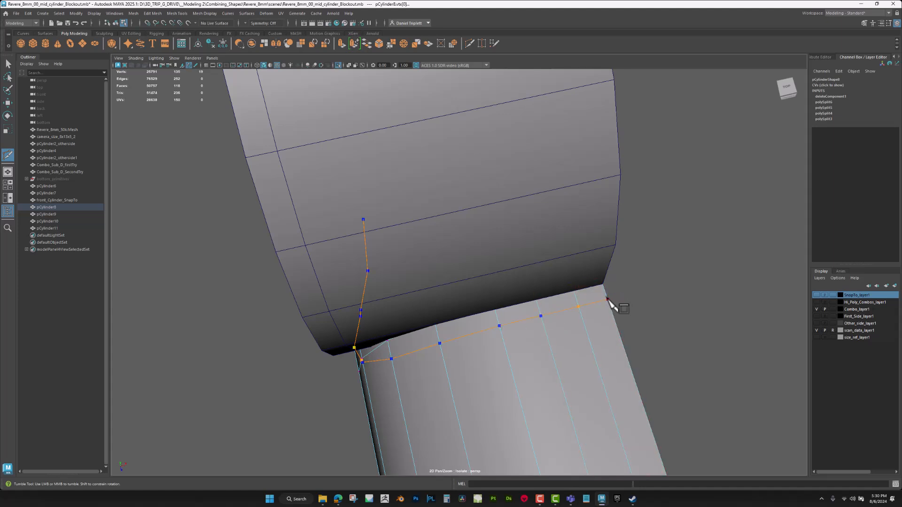
click(607, 299)
key(Return)
Target-weld the stray vertices along the D-shaped housing's new cut line onto the adjacent grid vertices
alt+drag(559, 300, 603, 259)
alt+drag(509, 292, 454, 267)
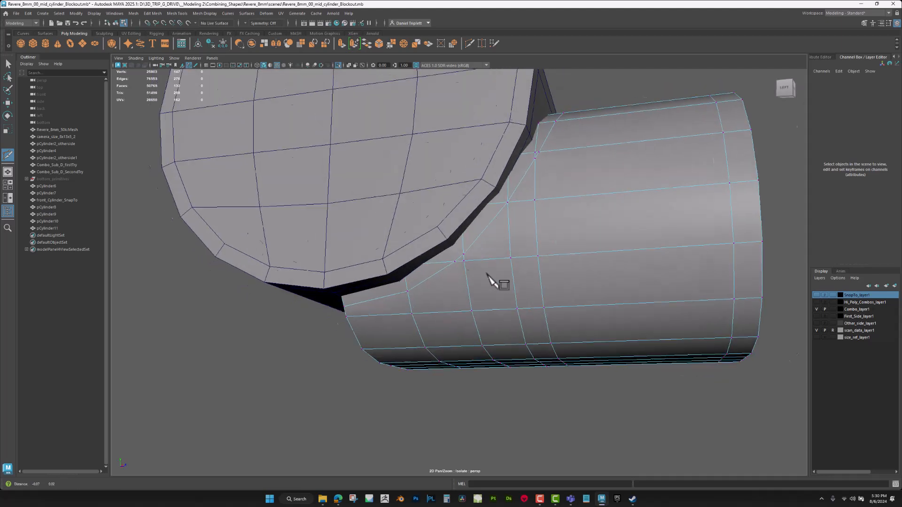
alt+right_drag(454, 267, 501, 275)
alt+middle_drag(509, 306, 530, 294)
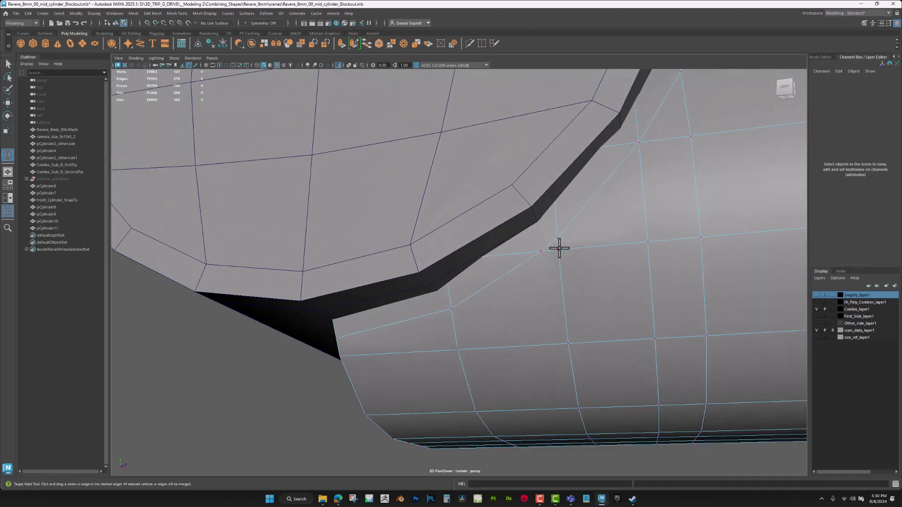
alt+middle_drag(613, 206, 534, 314)
alt+drag(574, 256, 560, 277)
alt+middle_drag(585, 243, 584, 254)
drag(586, 233, 579, 233)
alt+drag(615, 254, 634, 284)
alt+right_drag(624, 284, 597, 254)
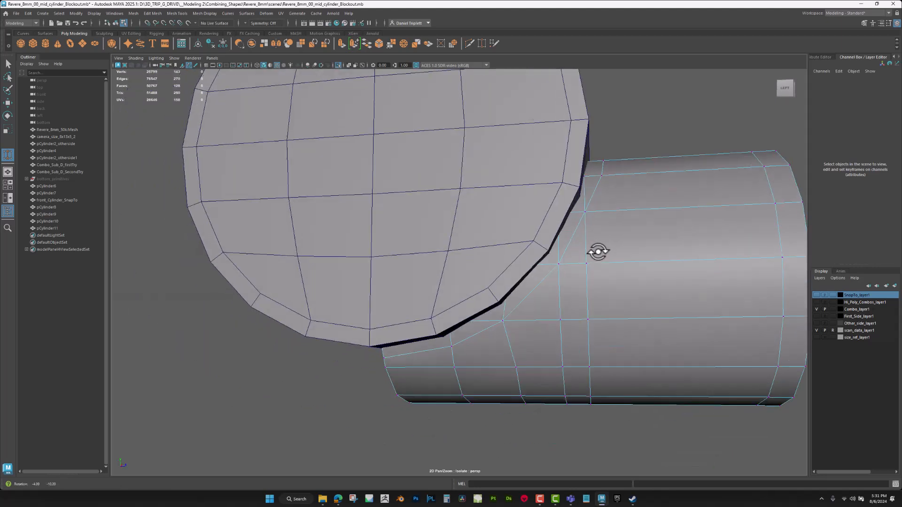
alt+drag(596, 254, 536, 277)
key(q)
Insert edge loops around the round cylinder, lined up with the D-shaped housing's vertex columns where the two shapes meet
right_drag(577, 178, 590, 164)
click(583, 161)
alt+drag(582, 164, 549, 188)
alt+middle_drag(549, 187, 564, 224)
click(467, 43)
alt+drag(473, 155, 492, 181)
alt+right_drag(492, 181, 578, 207)
alt+middle_drag(577, 207, 544, 238)
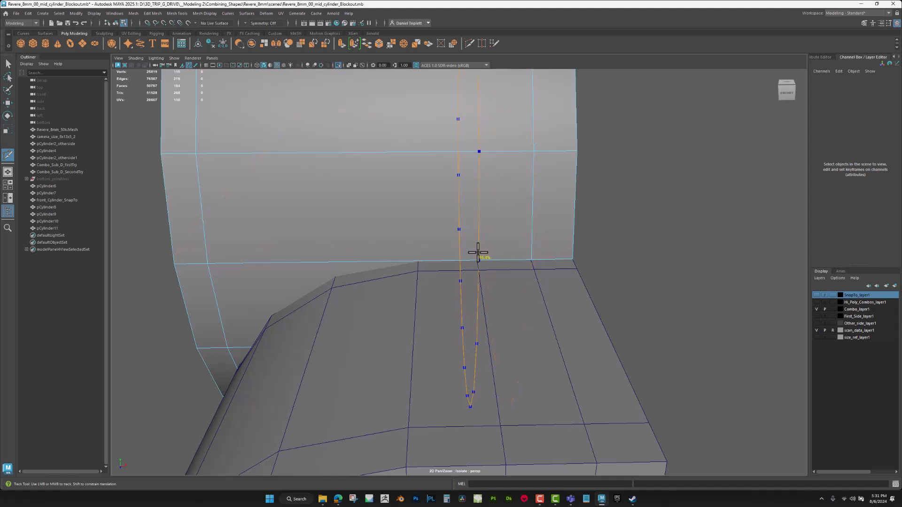
ctrl+click(418, 258)
alt+drag(417, 259, 424, 257)
alt+middle_drag(424, 256, 474, 255)
ctrl+click(411, 249)
alt+drag(474, 255, 478, 252)
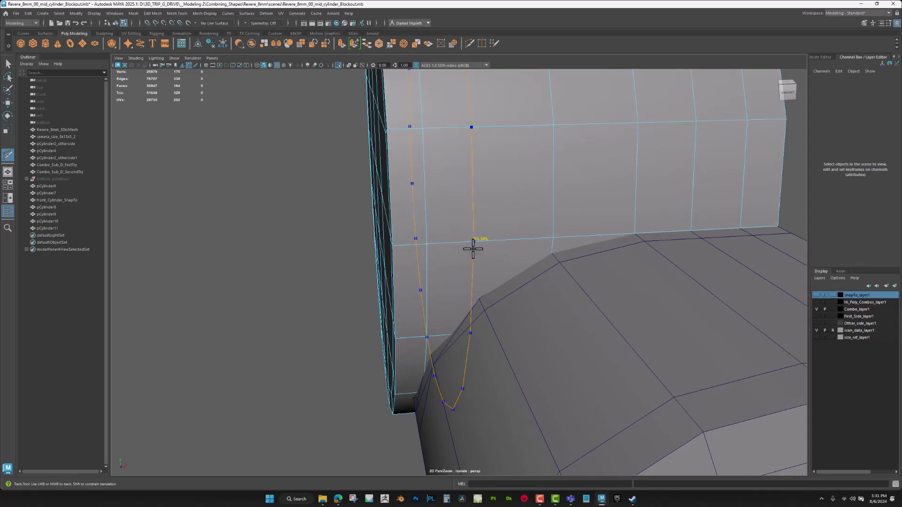
ctrl+click(480, 249)
mouse_move(522, 271)
alt+mouse_down()
mouse_move(492, 288)
mouse_move(467, 283)
mouse_move(557, 232)
mouse_move(535, 268)
alt+mouse_up()
Adjust the vertices on the round cylinder's rim to line up with the D-shaped housing's nearby corners
alt+drag(523, 300, 441, 322)
right_drag(442, 322, 423, 289)
key(ctrl+z)
click(437, 323)
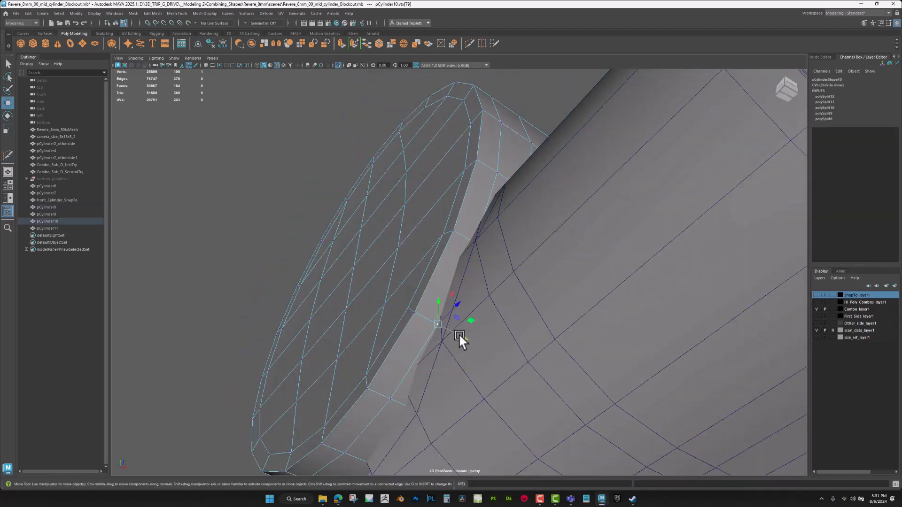
alt+drag(497, 281, 539, 320)
click(492, 279)
Cut an edge line across the round cylinder just above its intersection with the D-shaped housing, ending at the open back edge
click(469, 43)
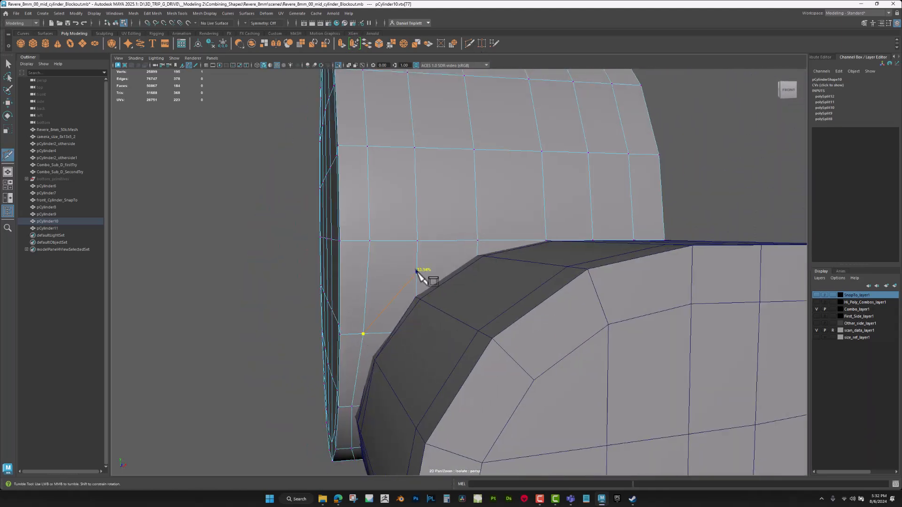
alt+drag(485, 240, 508, 250)
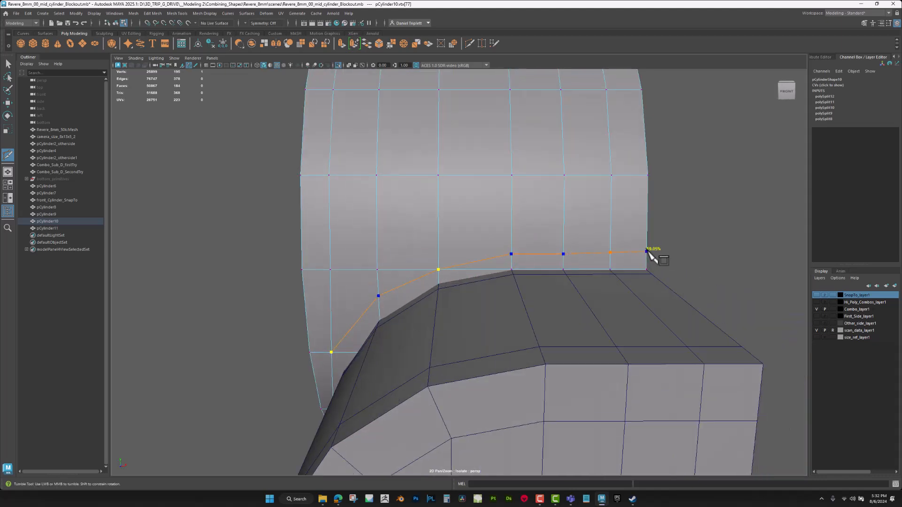
key(Return)
alt+drag(612, 247, 629, 246)
Select the half of the round cylinder facing away from the D-shaped housing in the side view and delete it
key(w)
alt+drag(537, 266, 531, 274)
right_drag(604, 253, 605, 285)
alt+drag(637, 248, 690, 248)
alt+right_drag(690, 248, 626, 246)
alt+middle_drag(626, 246, 674, 238)
key(space)
drag(674, 239, 669, 261)
key(space)
drag(577, 247, 567, 269)
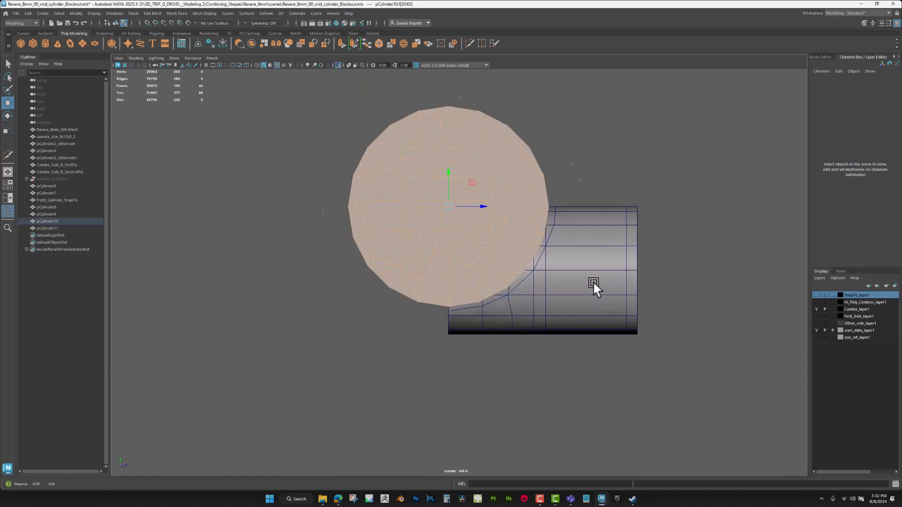
drag(331, 87, 489, 424)
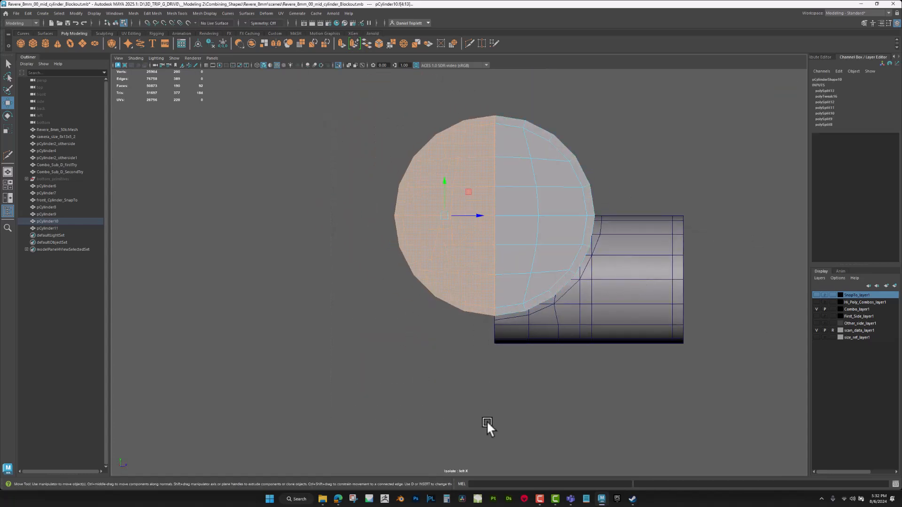
key(Delete)
Delete the strip of round-cylinder faces between the new cut line and the D-shaped housing
alt+middle_drag(552, 188, 525, 234)
alt+drag(545, 236, 585, 255)
click(586, 256)
shift+drag(495, 278, 489, 235)
key(Delete)
Cut a supporting edge line just above the round cylinder's new lower border and delete the redundant edge beneath it
scroll(488, 245, up, 3)
click(469, 41)
click(392, 291)
click(454, 270)
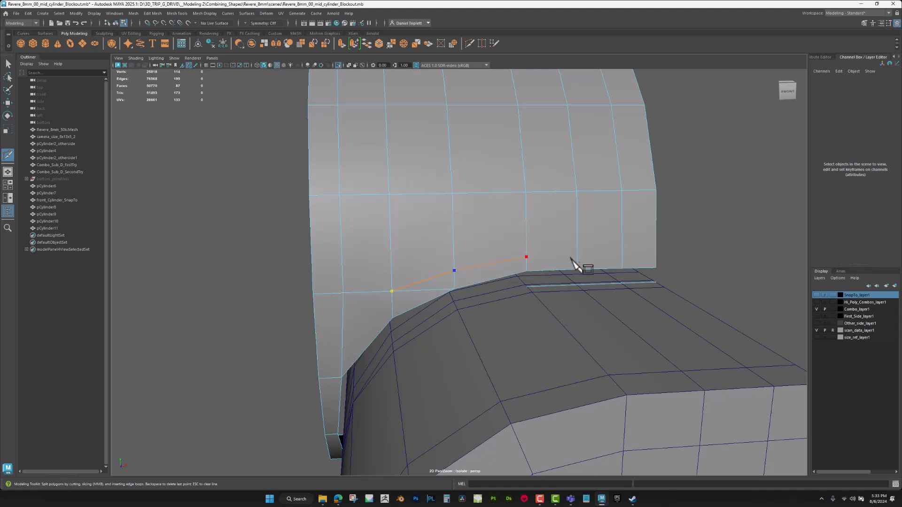
click(584, 253)
key(w)
right_drag(443, 286, 444, 256)
click(443, 287)
key(ctrl+Delete)
Select the round cylinder's detached leftover faces inside the D-shaped housing and delete them
scroll(443, 286, down, 4)
alt+drag(444, 277, 390, 279)
mouse_move(362, 288)
right_down()
mouse_move(373, 292)
mouse_move(365, 303)
right_up()
double_click(364, 304)
key(Delete)
alt+drag(365, 301, 600, 233)
Select the strip of D-shaped housing faces running along the round cylinder's border and delete it
click(598, 237)
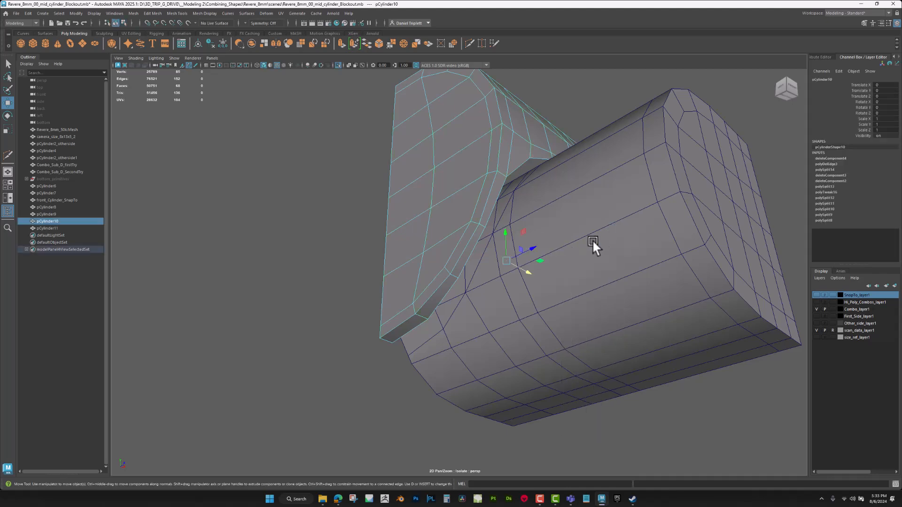
scroll(491, 272, up, 5)
alt+middle_drag(492, 289, 510, 287)
right_drag(507, 290, 508, 314)
click(509, 318)
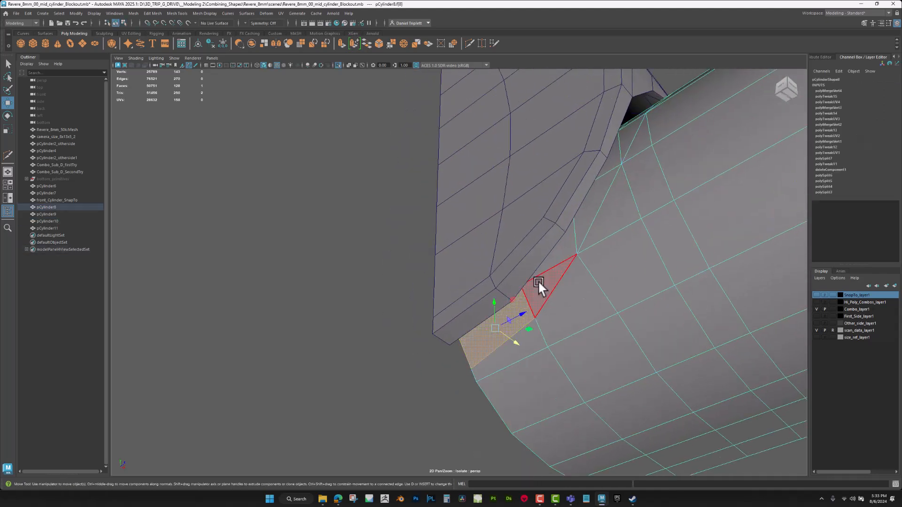
shift+click(540, 282)
shift+click(566, 255)
shift+click(613, 159)
alt+drag(613, 160, 636, 331)
shift+click(571, 356)
shift+click(590, 355)
shift+click(627, 316)
shift+click(638, 348)
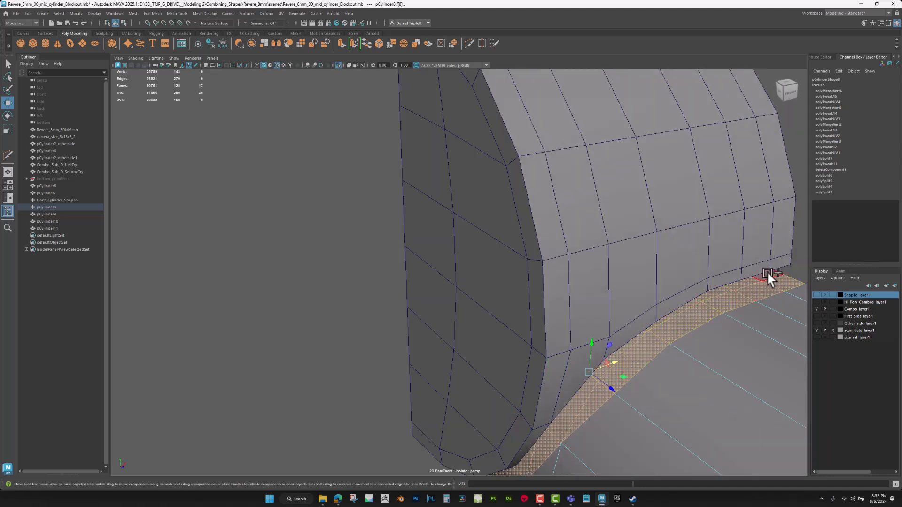
key(Delete)
Delete the construction history of both housings and combine them into a single mesh
alt+drag(692, 290, 529, 318)
key(F8)
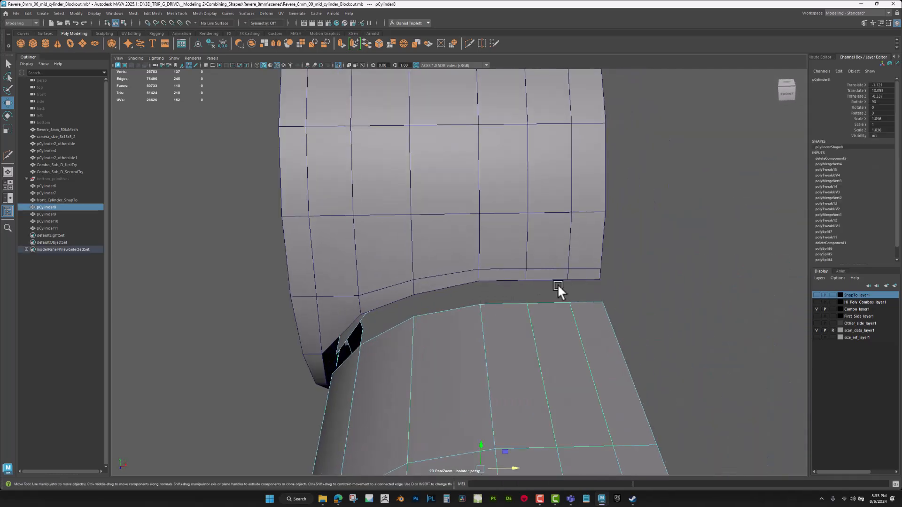
click(211, 43)
click(322, 108)
click(211, 43)
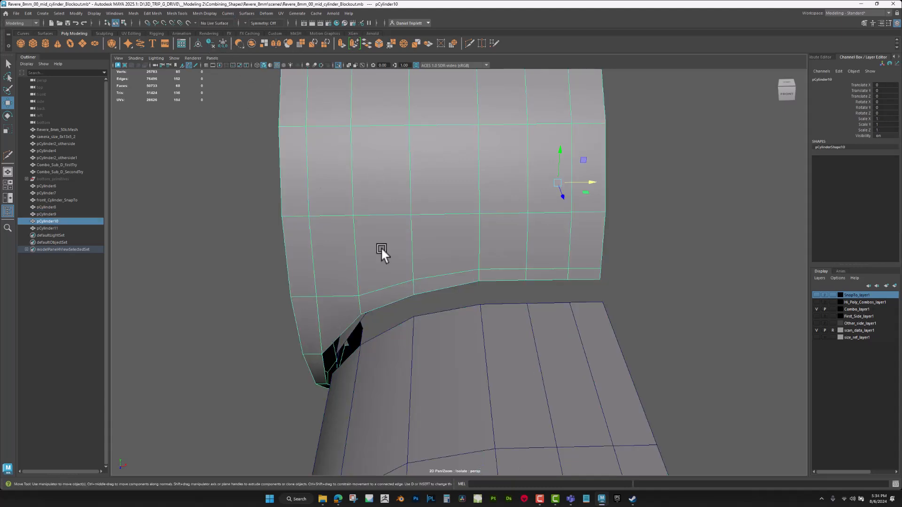
shift+click(404, 352)
click(133, 10)
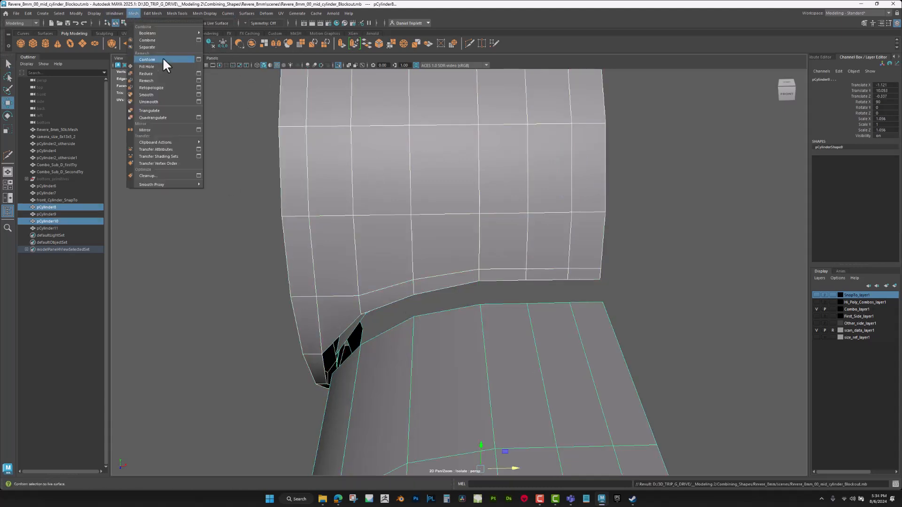
click(154, 38)
Select the detached leftover D-shaped housing faces inside the round cylinder and delete them
alt+drag(465, 229, 332, 226)
right_drag(449, 195, 447, 204)
double_click(446, 204)
key(Delete)
Bridge the two facing border edges at the open back end of the gap between the housings
alt+drag(389, 221, 469, 236)
alt+right_drag(469, 236, 498, 234)
click(550, 234)
shift+click(553, 247)
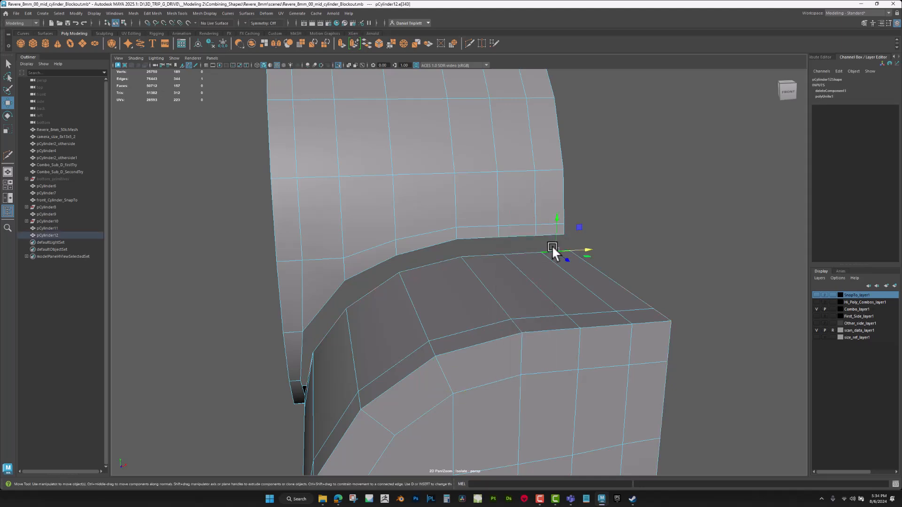
click(391, 43)
alt+drag(439, 133, 512, 220)
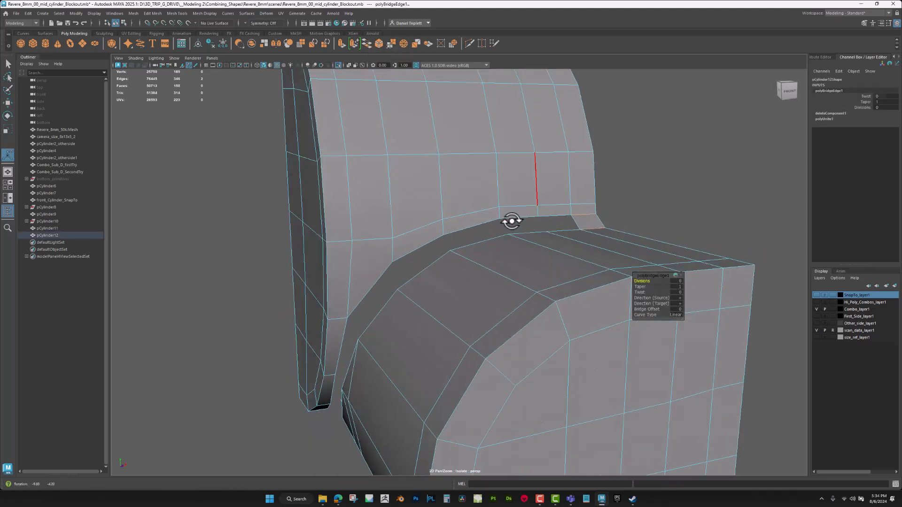
alt+drag(407, 322, 669, 278)
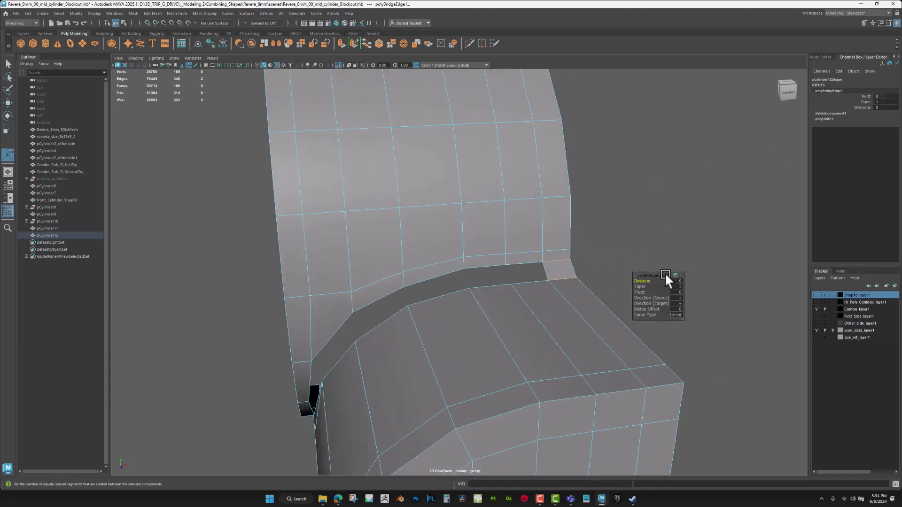
Bridge the two facing border edges at the lower end of the gap, near the mirror plane
alt+drag(454, 318, 463, 271)
click(444, 274)
shift+click(447, 255)
key(g)
key(q)
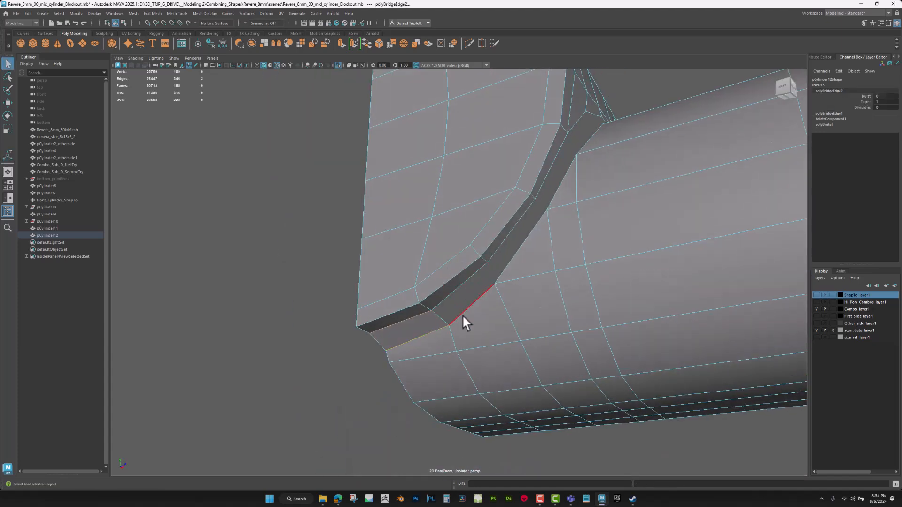
Select the remaining border edges around the gap and bridge them to close the seam between the housings
double_click(463, 314)
alt+drag(437, 316, 506, 295)
click(368, 44)
alt+drag(365, 202, 432, 215)
alt+right_drag(433, 216, 385, 224)
alt+drag(385, 224, 437, 303)
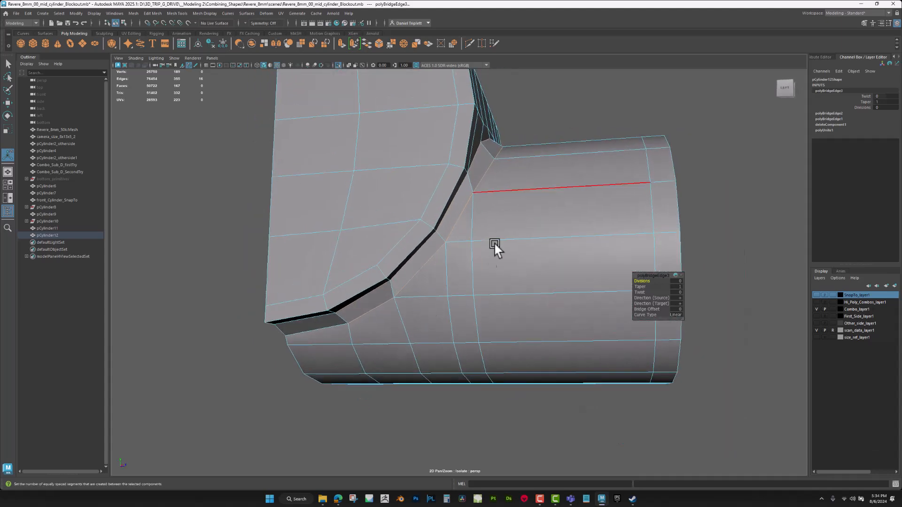
Delete the awkward edge on the D-shaped housing beside the seam and cut a replacement diagonal edge between existing vertices
click(447, 278)
key(ctrl+Delete)
click(469, 43)
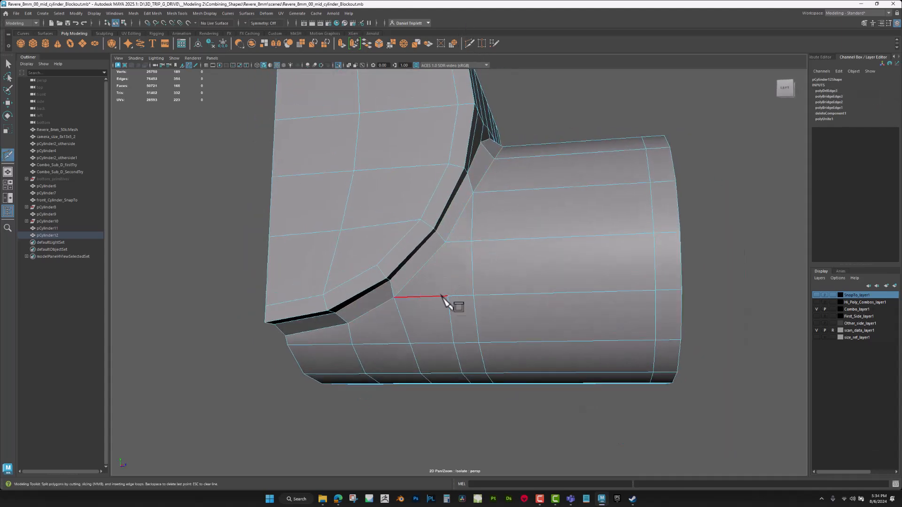
right_click(473, 237)
alt+drag(473, 194, 514, 221)
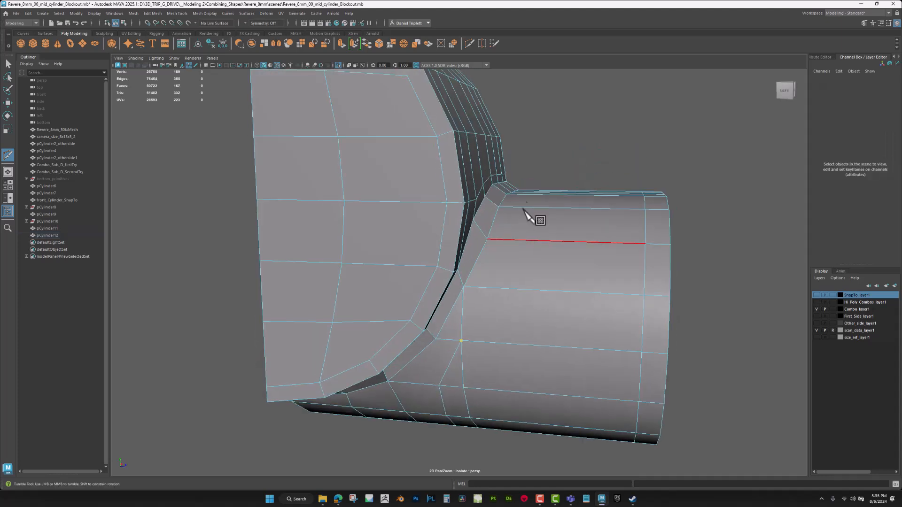
Try adding supporting edge loops around the D-shaped housing beside the bridged seam
ctrl+click(490, 287)
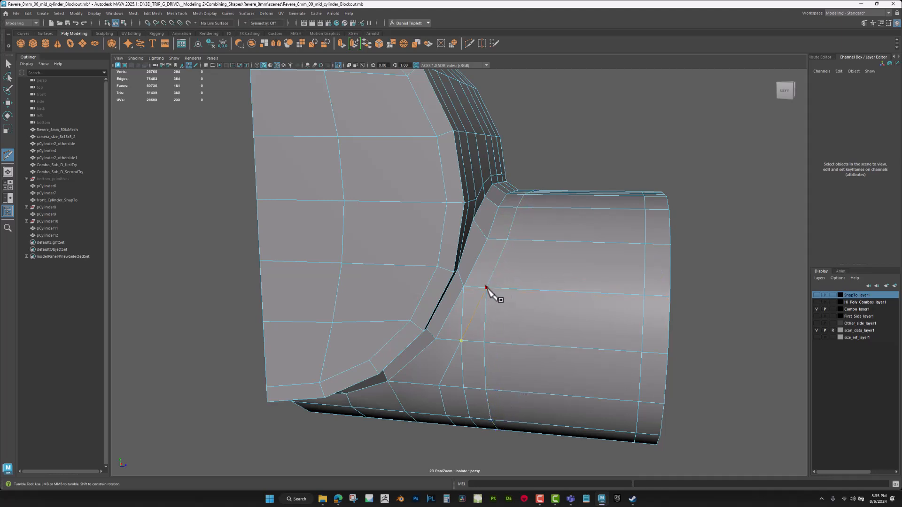
ctrl+shift+click(466, 304)
key(w)
double_click(489, 310)
key(ctrl+Delete)
alt+drag(488, 309, 458, 236)
double_click(497, 269)
key(ctrl+Delete)
double_click(458, 236)
Examine the combined housing in smooth mesh preview, with and without wireframe, checking the blended seam
alt+middle_drag(481, 286, 536, 230)
alt+drag(537, 230, 523, 287)
key(3)
right_drag(514, 242, 557, 211)
click(621, 240)
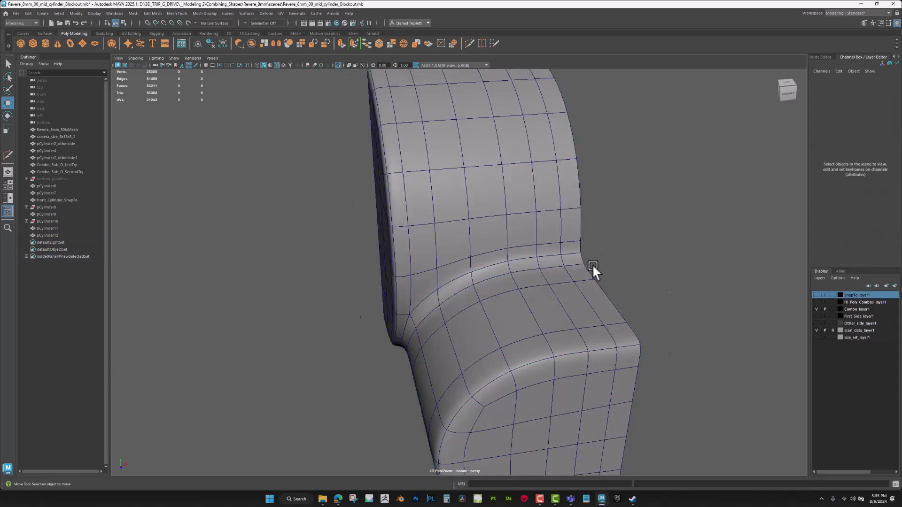
alt+drag(580, 267, 620, 235)
click(276, 64)
mouse_move(351, 117)
alt+mouse_down()
mouse_move(374, 183)
mouse_move(505, 134)
alt+mouse_up()
Delete the combined mesh's history and move its pivot to the open side at the round cylinder's centre in the side view
click(464, 187)
alt+drag(463, 188, 507, 260)
click(212, 45)
mouse_move(386, 185)
alt+mouse_down()
mouse_move(430, 195)
mouse_move(395, 187)
alt+mouse_up()
key(space)
key(d)
drag(564, 277, 477, 263)
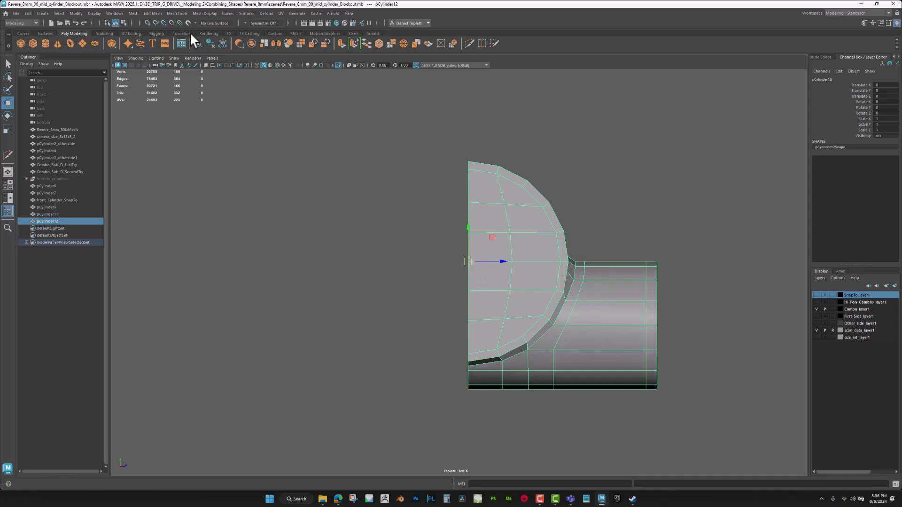
Mirror the half housing across the Z axis at the Object axis position, combined with the original and with border vertices merged
click(133, 13)
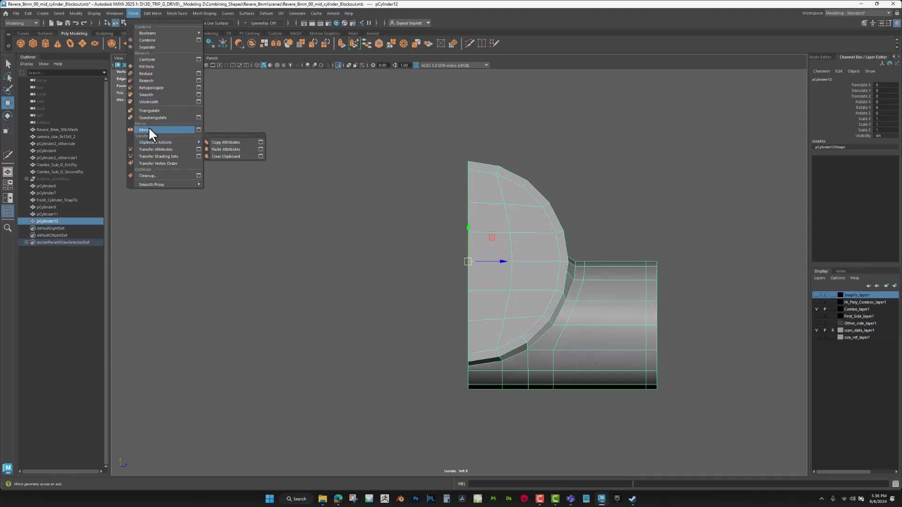
click(198, 130)
drag(408, 170, 253, 179)
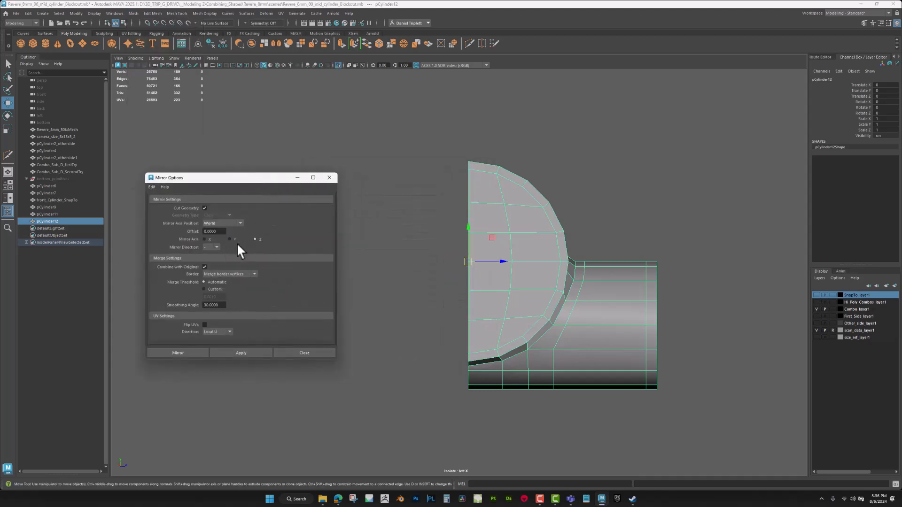
click(212, 351)
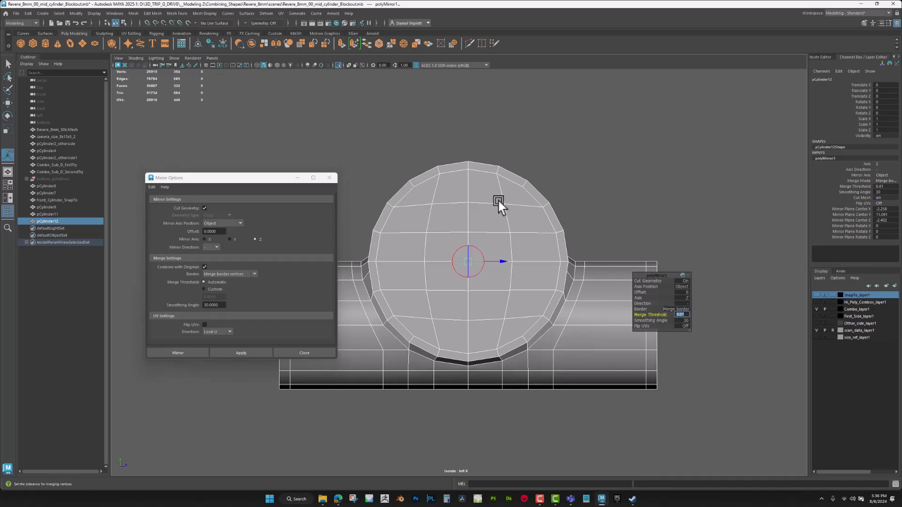
click(320, 351)
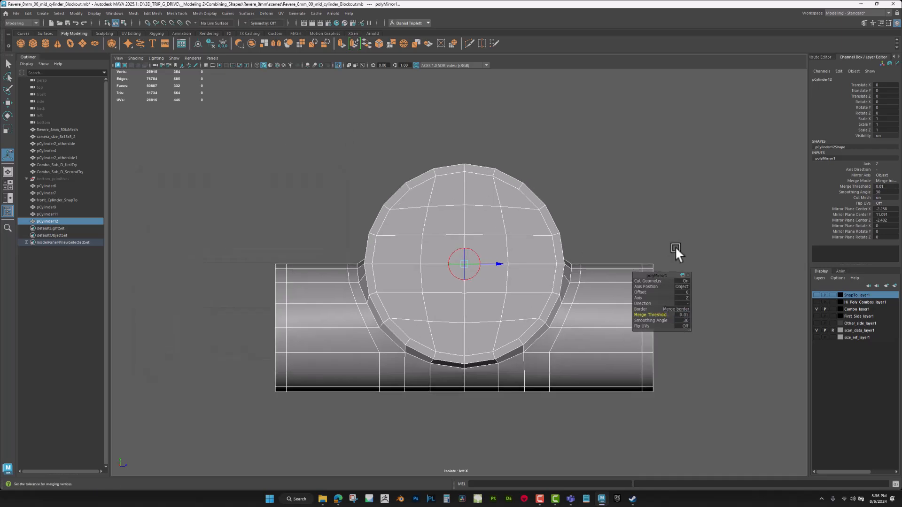
mouse_move(566, 288)
alt+mouse_down()
mouse_move(568, 268)
mouse_move(543, 266)
mouse_move(513, 301)
mouse_move(604, 280)
mouse_move(565, 285)
alt+mouse_up()
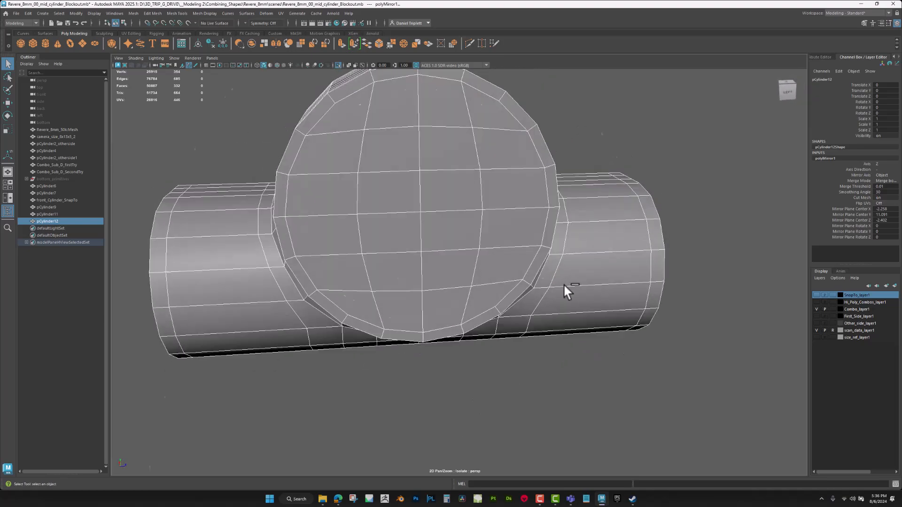
Turn off isolation and compare the mirrored housing with the camera scan in the side view using wireframe display
key(ctrl+1)
key(space)
drag(455, 284, 371, 277)
scroll(362, 269, down, 5)
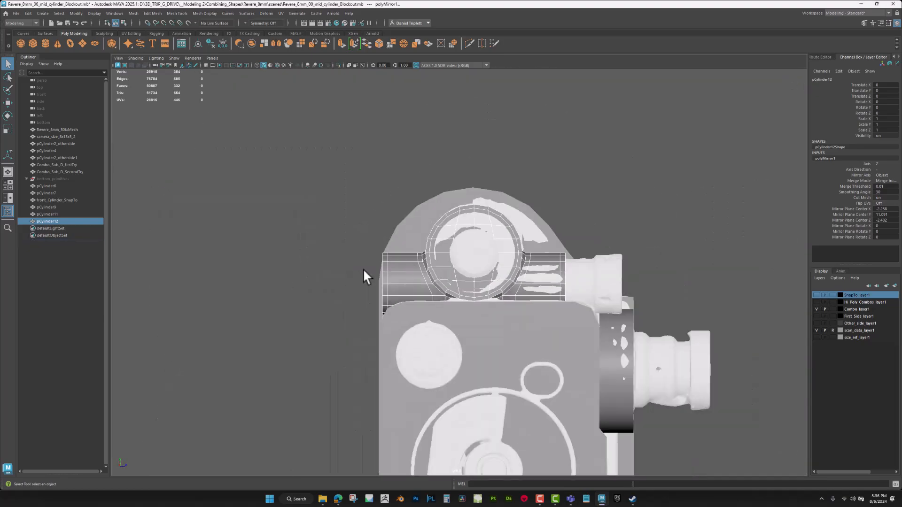
scroll(365, 282, up, 2)
key(4)
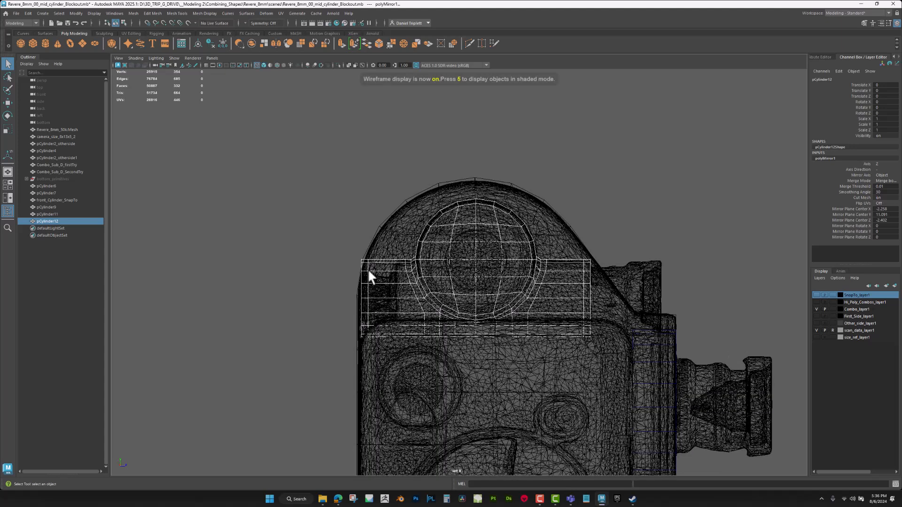
Shorten the D-shaped housing in the side view by moving the vertices at its end opposite the lens inward toward the round cylinder
right_drag(361, 260, 339, 257)
drag(323, 220, 379, 398)
key(w)
middle_drag(396, 295, 430, 305)
drag(430, 306, 431, 305)
scroll(426, 305, up, 3)
alt+middle_drag(431, 308, 387, 305)
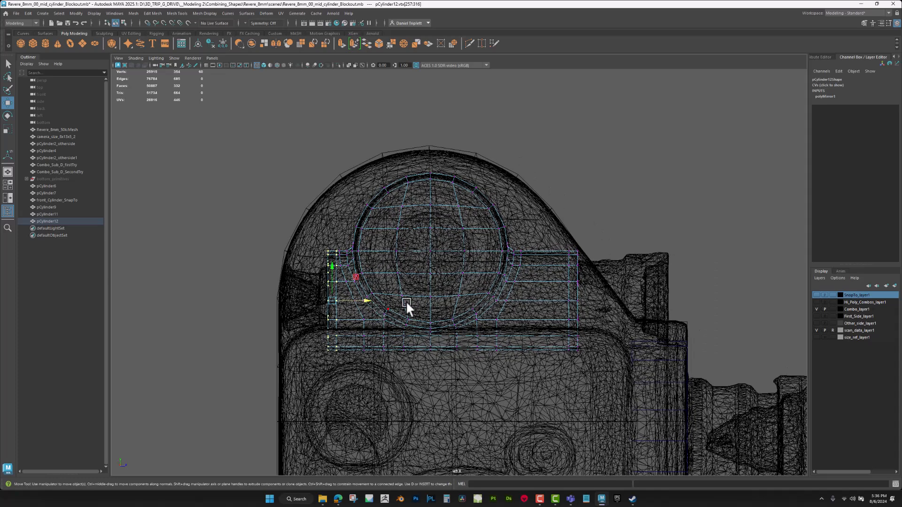
key(q)
key(F8)
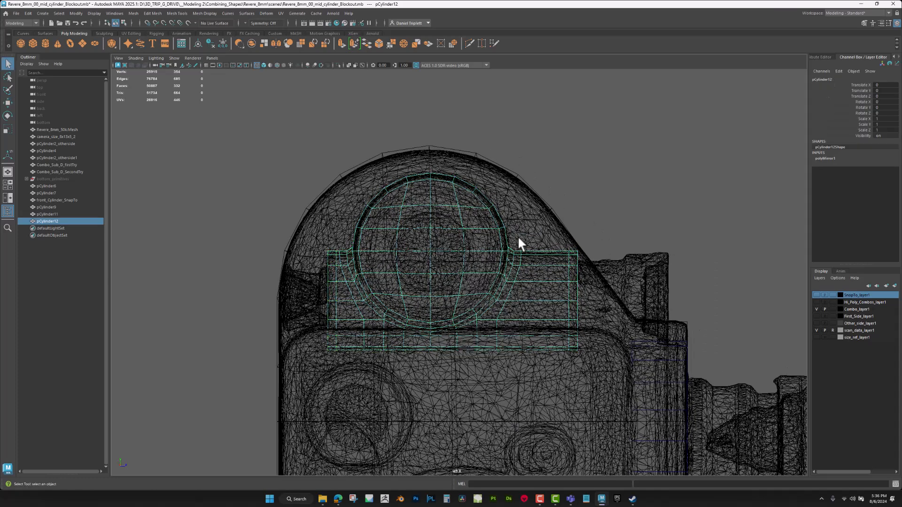
Isolate the mirrored housing in the shaded perspective view with smooth mesh preview and soften its edges
key(space)
mouse_move(517, 237)
mouse_down()
mouse_move(513, 222)
mouse_move(523, 255)
mouse_move(594, 267)
mouse_move(487, 273)
mouse_up()
key(5)
key(ctrl+1)
key(3)
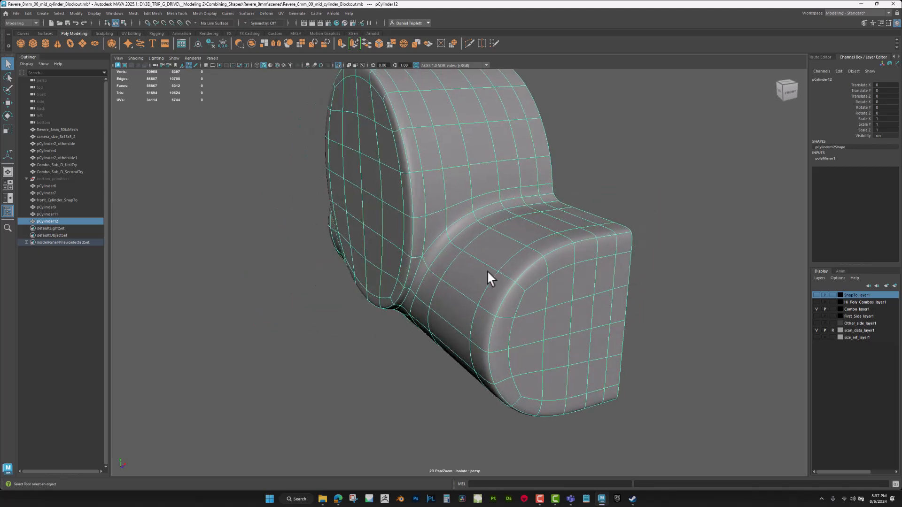
click(207, 14)
click(221, 75)
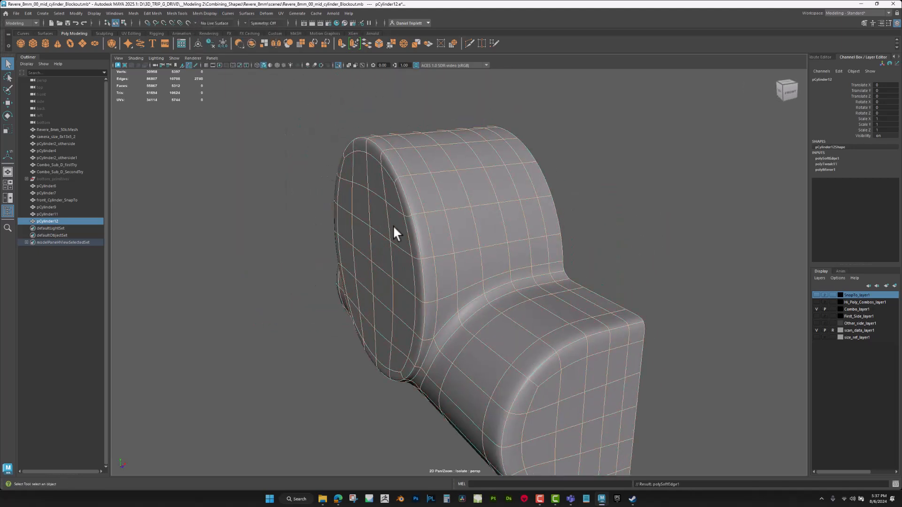
Deselect the housing in object mode and examine its smoothed, softened surface from other angles
right_drag(439, 246, 464, 218)
click(591, 226)
alt+drag(592, 228, 503, 227)
click(504, 228)
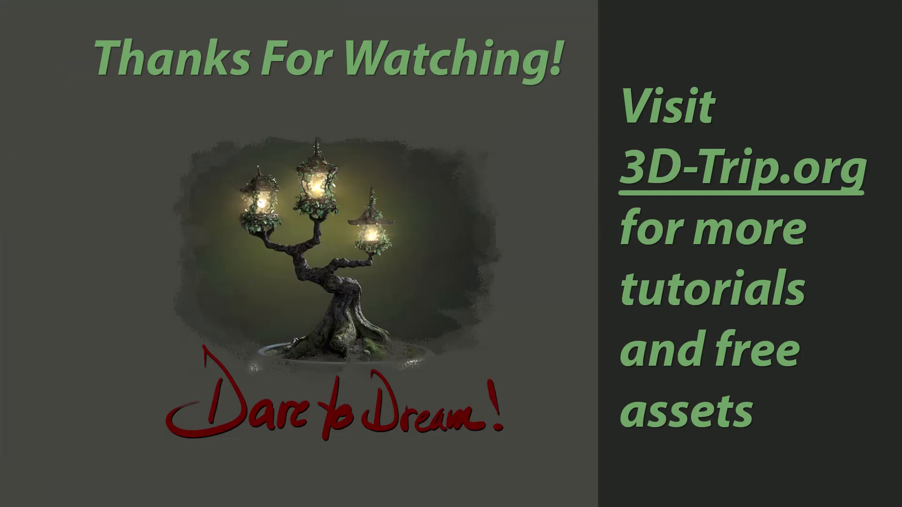